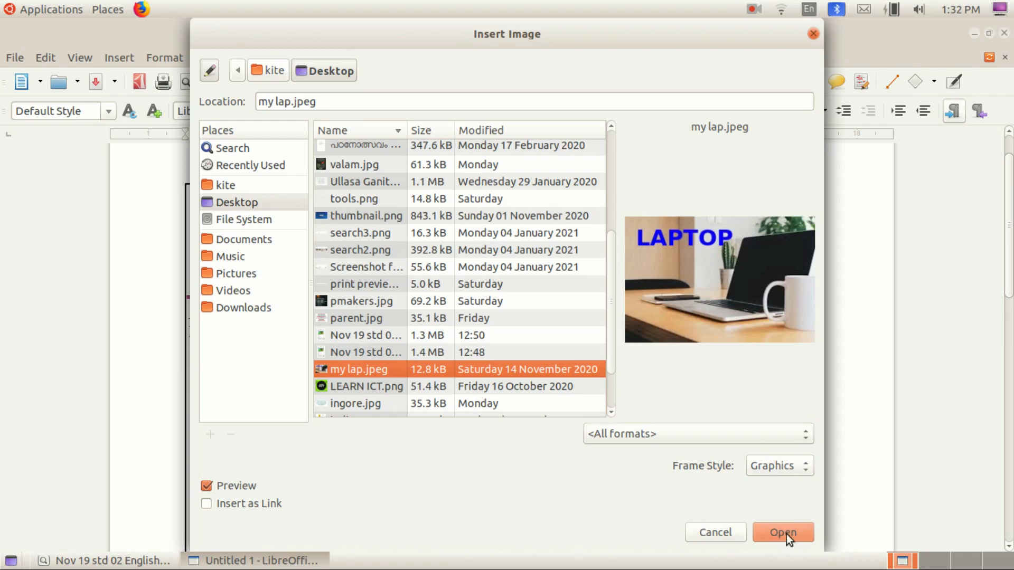
# - Insert the picture my lap.jpeg from the Desktop folder and move it below the instruction line of Activity 1
pyautogui.click(771, 534)
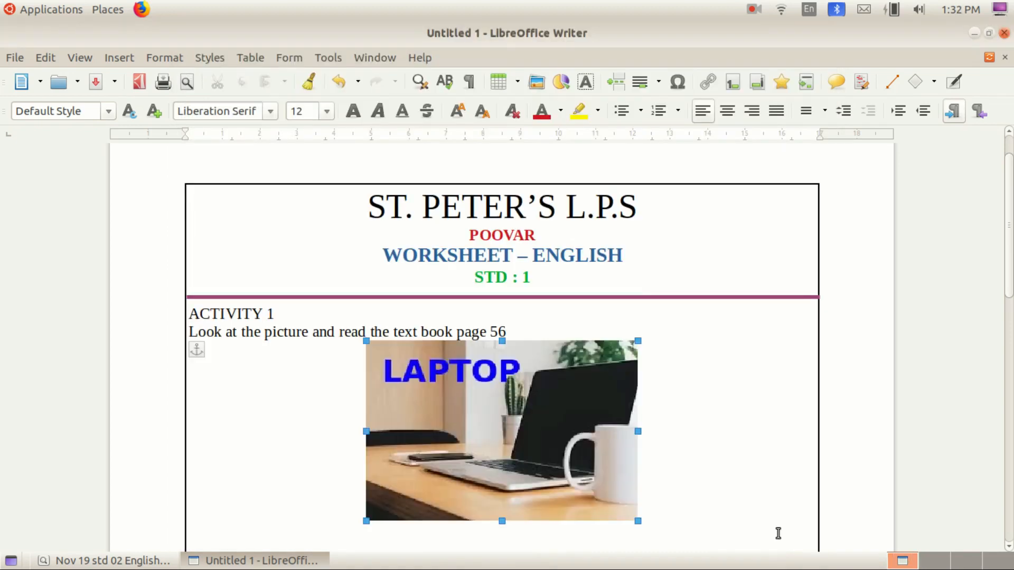
pyautogui.moveTo(470, 326); pyautogui.dragTo(469, 434)
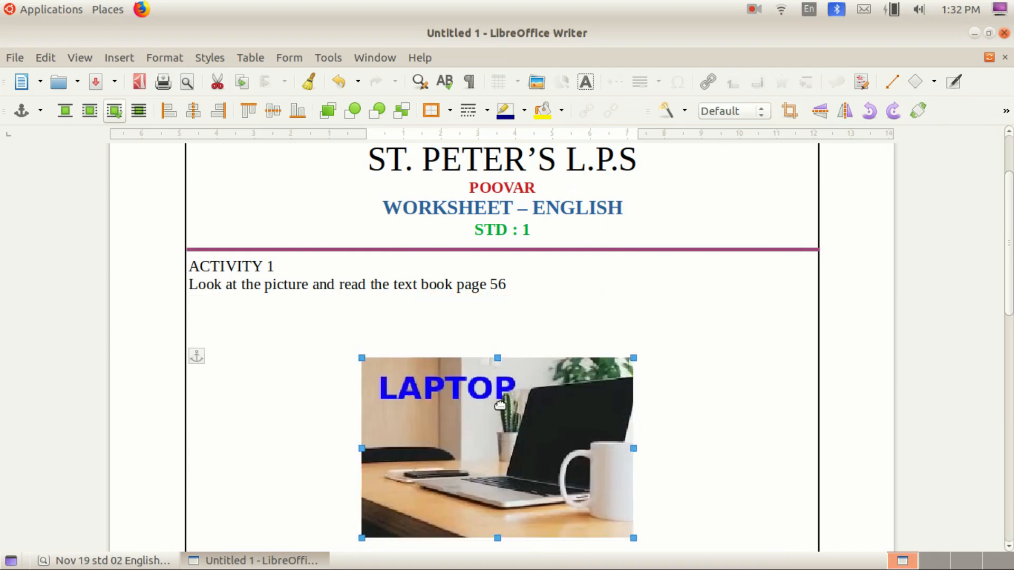
pyautogui.moveTo(466, 397); pyautogui.dragTo(529, 423)
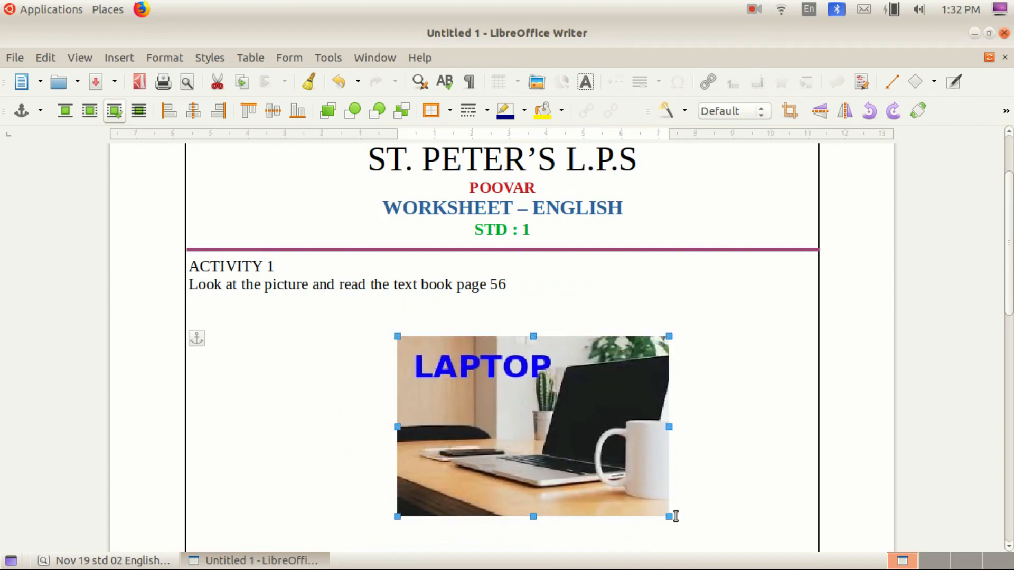
# - Shrink the laptop picture slightly from its corner and reposition it centrally beneath the Activity 1 instruction
pyautogui.moveTo(663, 512); pyautogui.dragTo(600, 469)
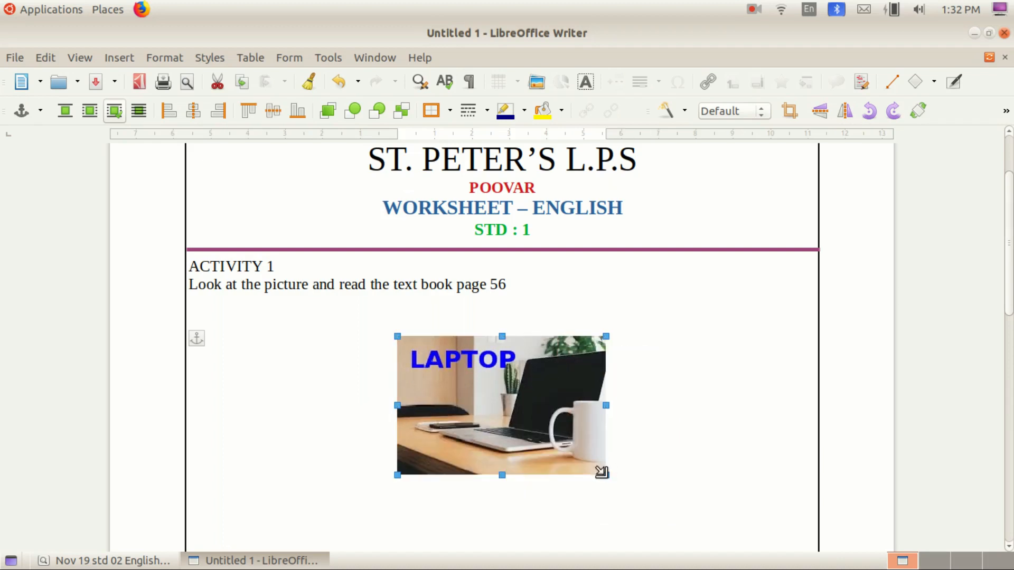
pyautogui.moveTo(604, 405); pyautogui.dragTo(660, 406)
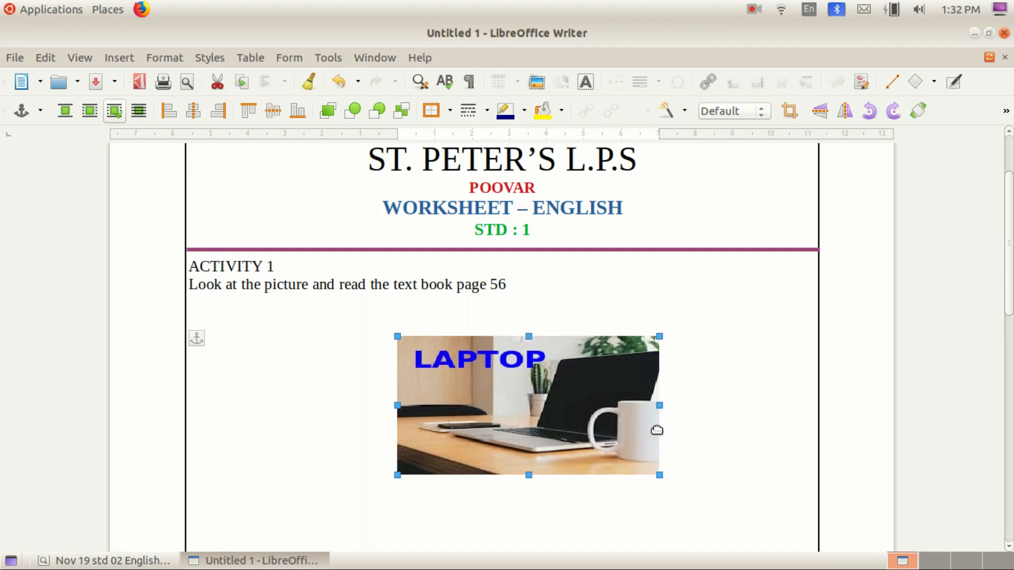
pyautogui.hotkey('ctrl', 'z')
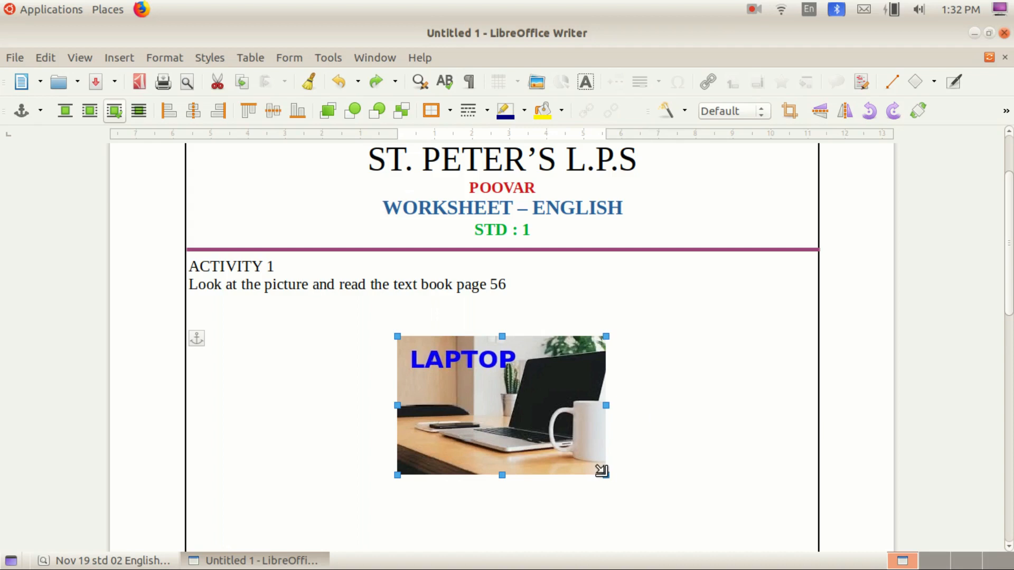
pyautogui.moveTo(602, 469); pyautogui.dragTo(627, 502)
pyautogui.moveTo(522, 420); pyautogui.dragTo(434, 402)
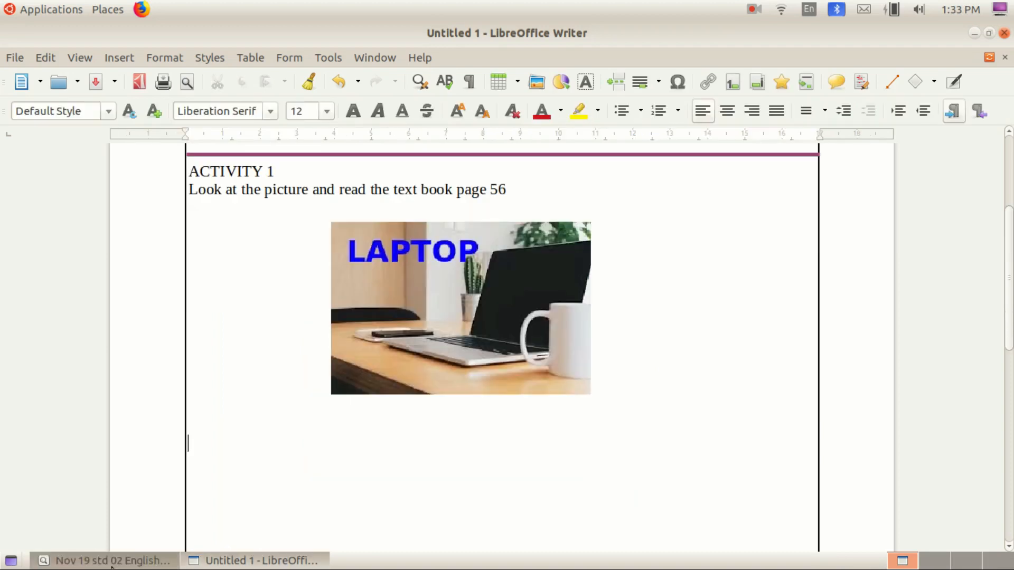
# - Using Nov 19 std 02 English1.pdf as reference, add the heading "Let's find and write" below the laptop picture
pyautogui.click(112, 564)
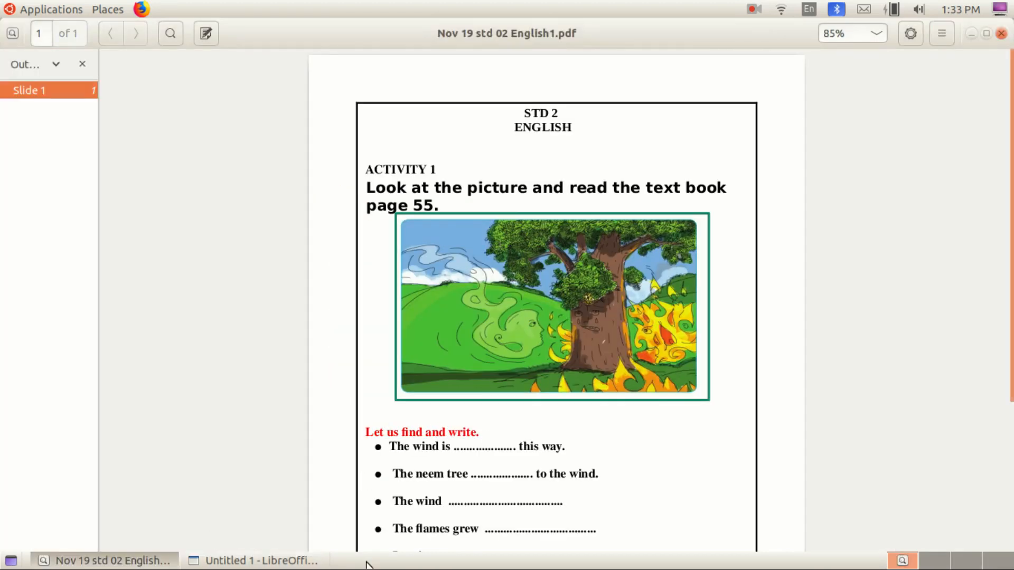
pyautogui.click(251, 560)
pyautogui.write("Let's find and write")
pyautogui.press('Return')
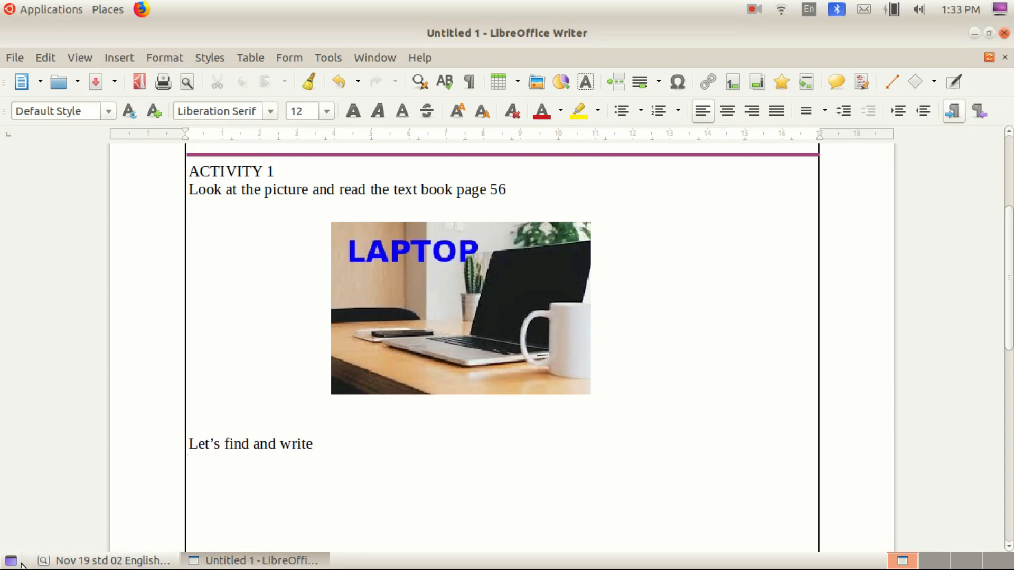
# - Review the fill-in-the-blank sentences in Nov 19 std 02 English1.pdf and return to the worksheet in LibreOffice Writer
pyautogui.click(113, 561)
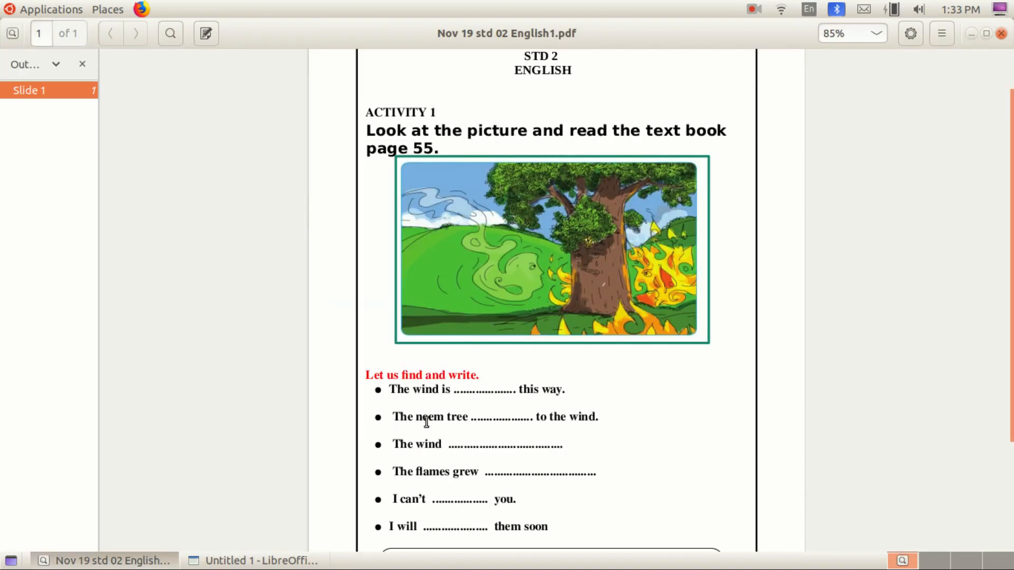
pyautogui.scroll(-2, 423, 394)
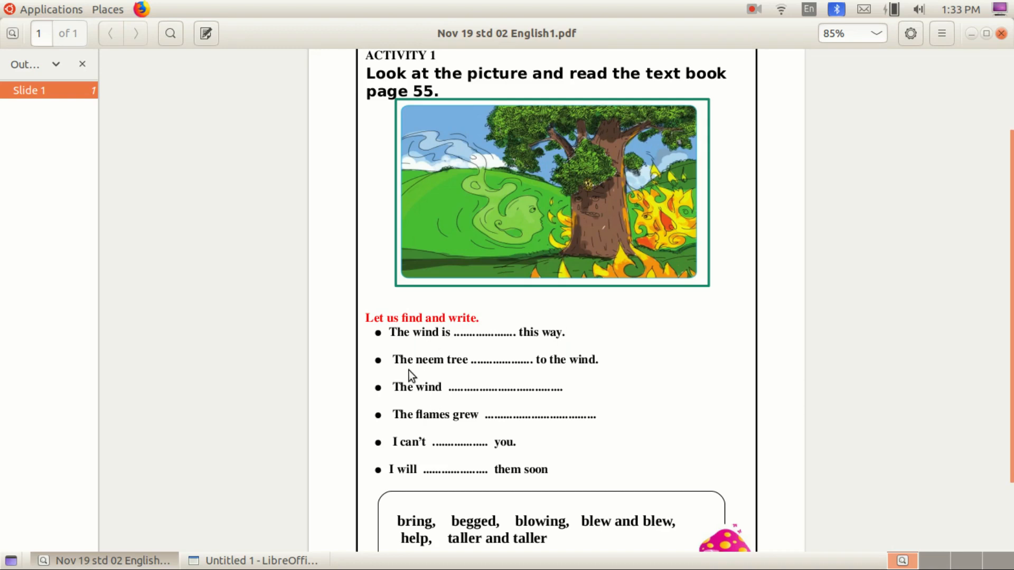
pyautogui.click(296, 560)
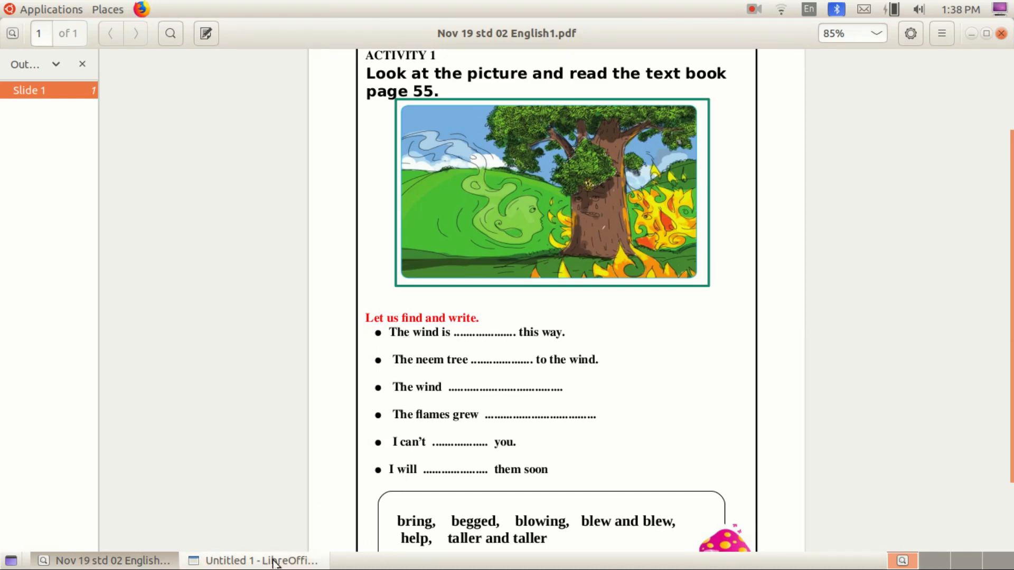
pyautogui.click(254, 560)
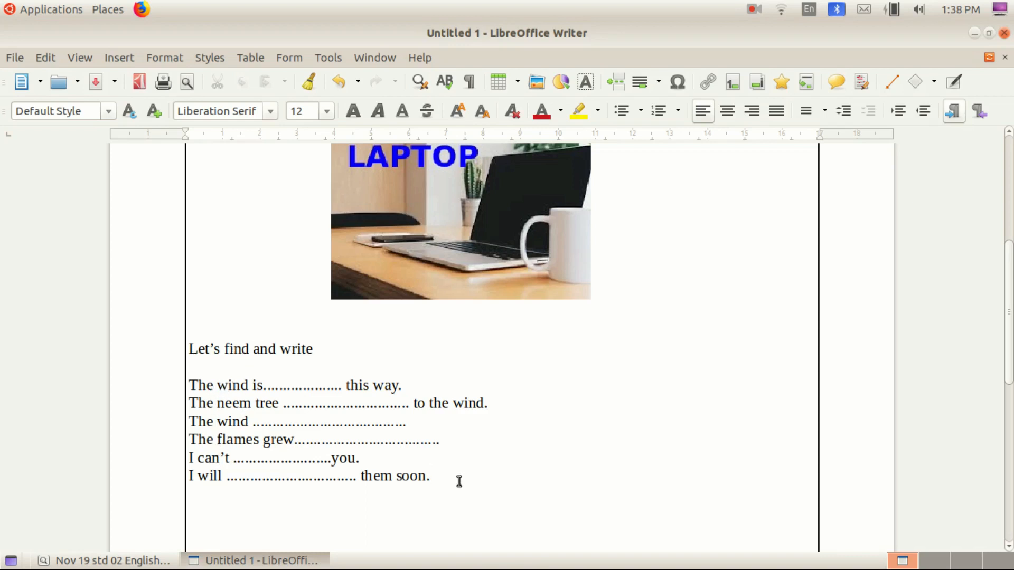
# - Check the heading style in the reference PDF and make the worksheet's "Let's find and write" heading red and bold
pyautogui.click(100, 560)
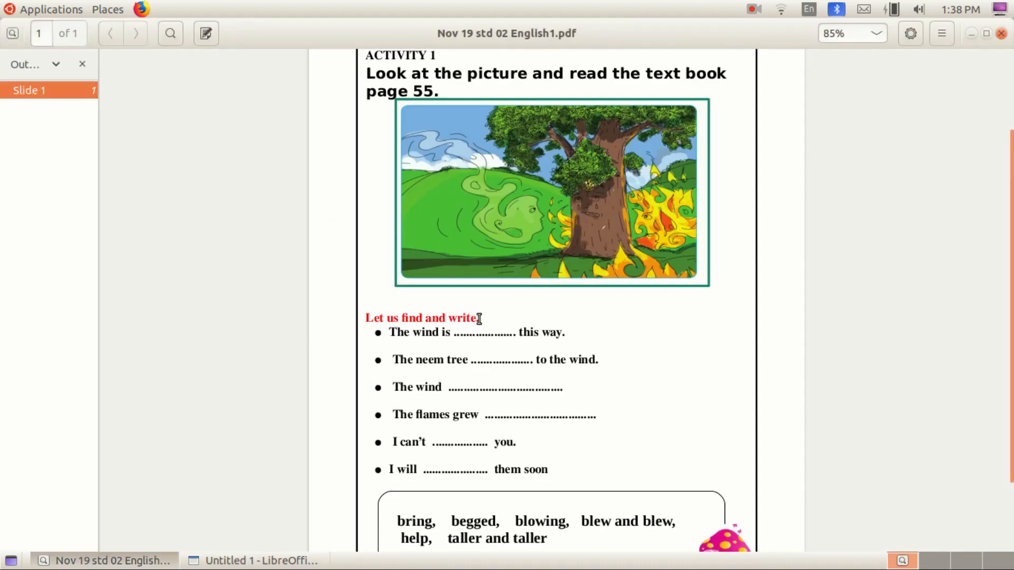
pyautogui.click(254, 560)
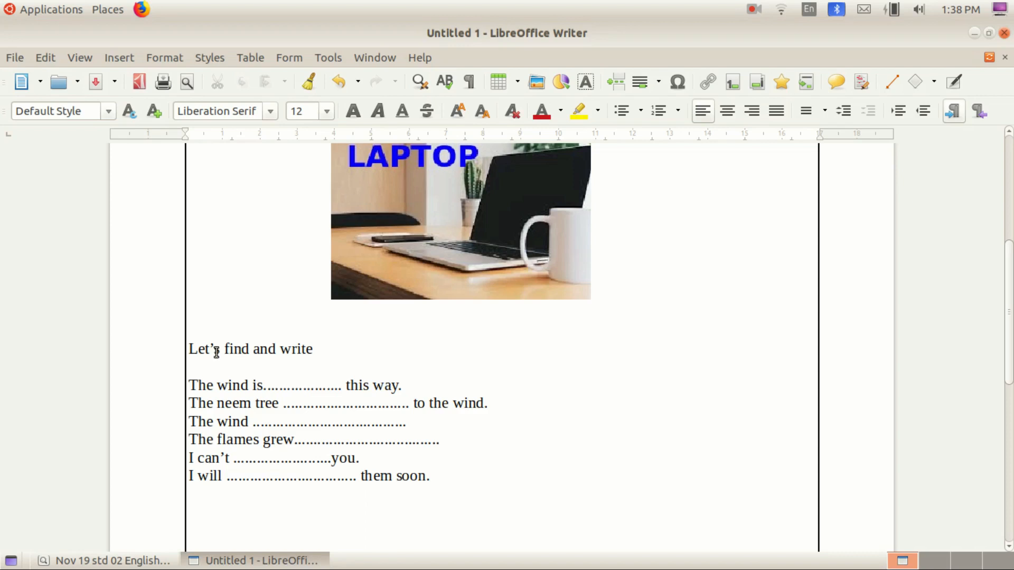
pyautogui.moveTo(190, 349); pyautogui.dragTo(336, 354)
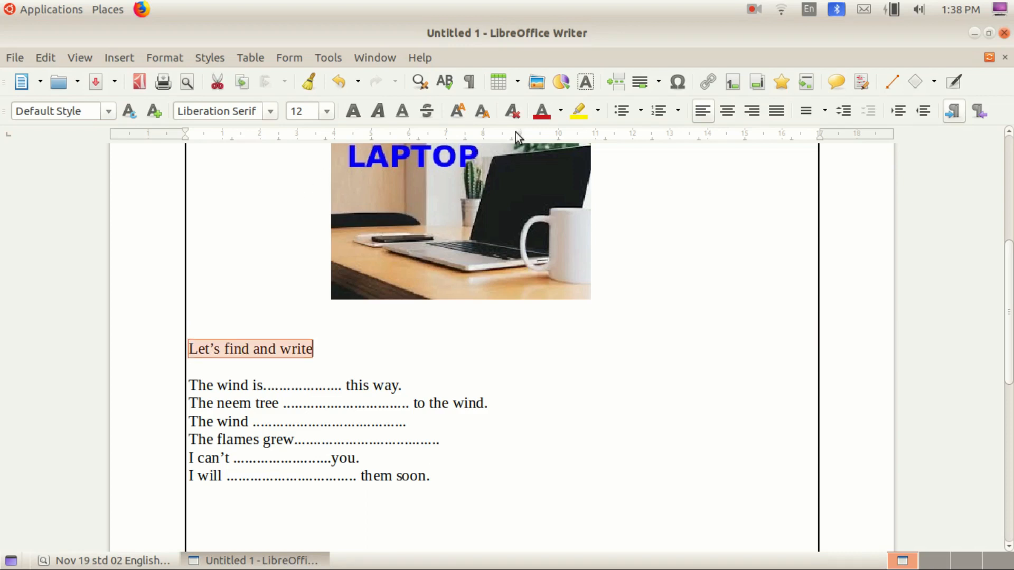
pyautogui.click(561, 113)
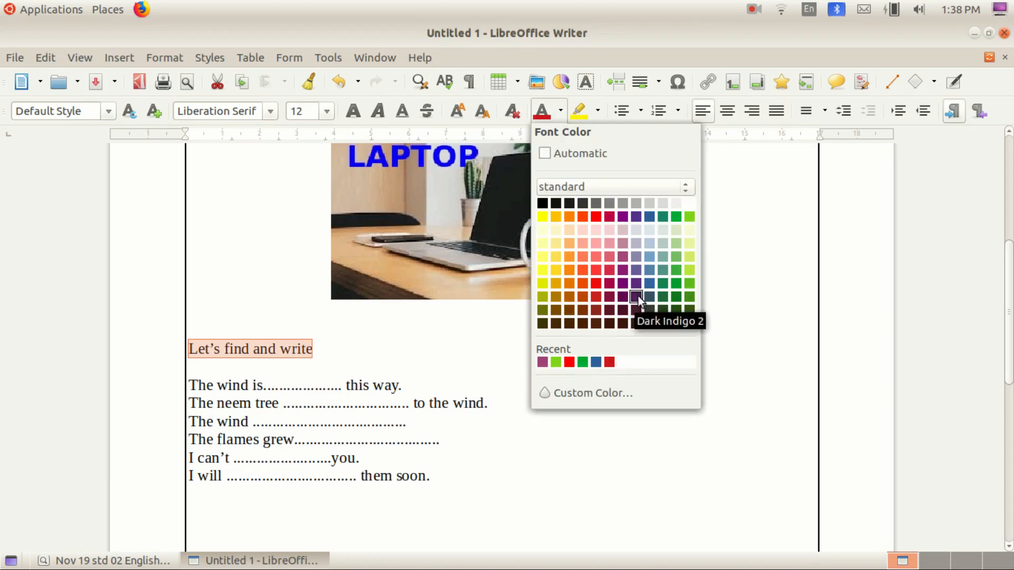
pyautogui.click(592, 217)
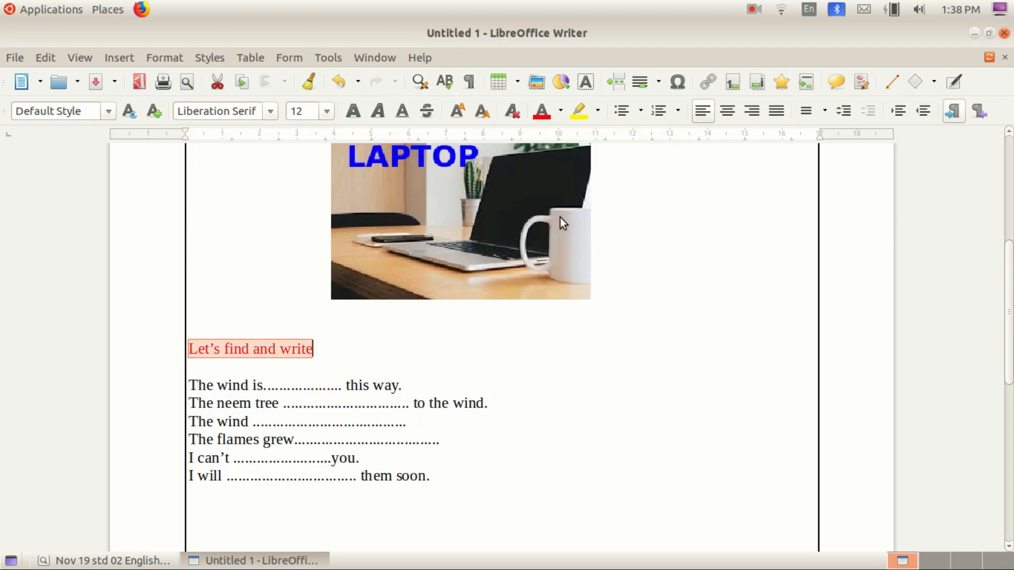
pyautogui.click(354, 111)
pyautogui.click(274, 365)
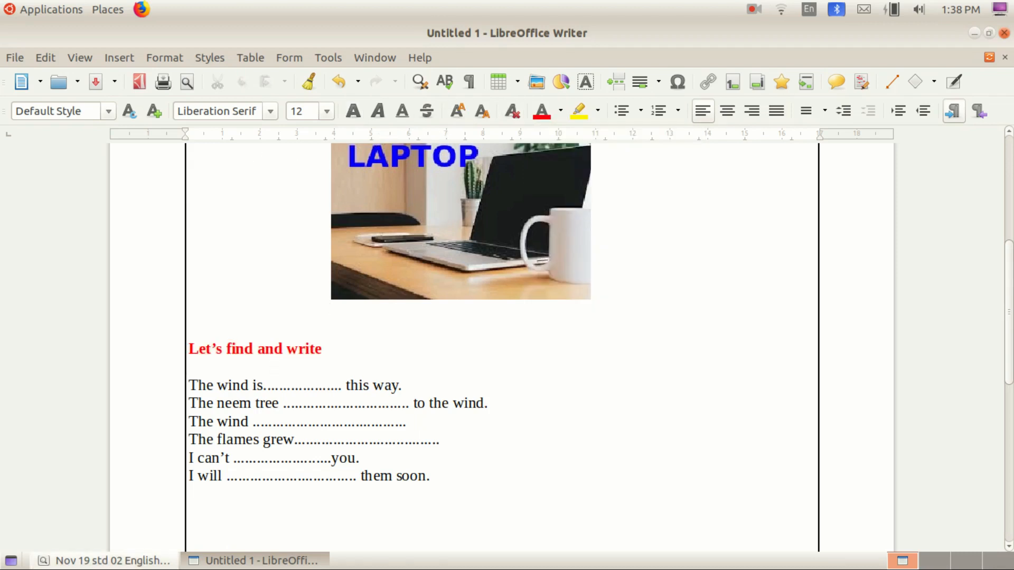
# - Compare the sentence layout with the reference PDF and set the line spacing of the six fill-in sentences to 2
pyautogui.click(98, 561)
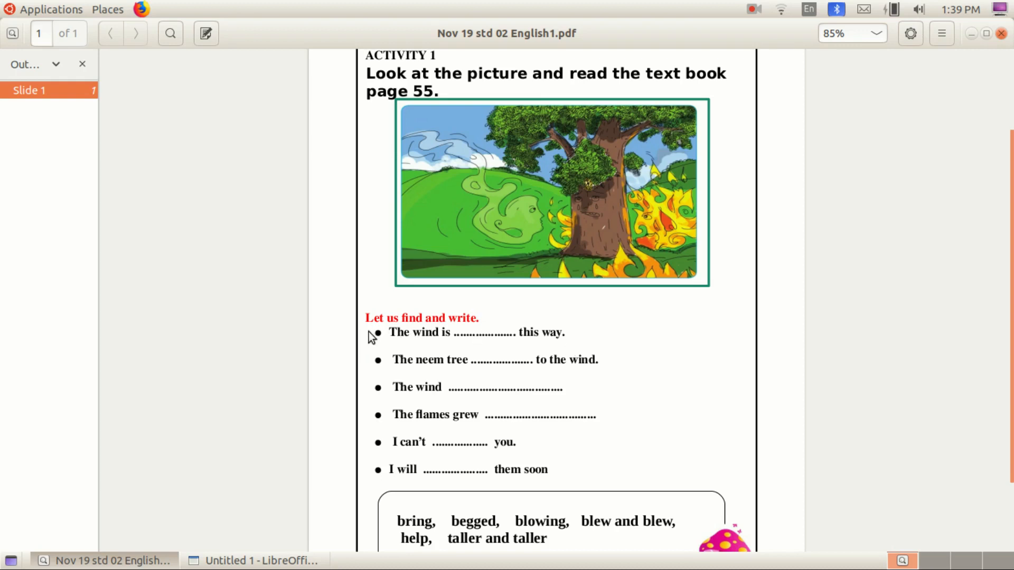
pyautogui.click(253, 561)
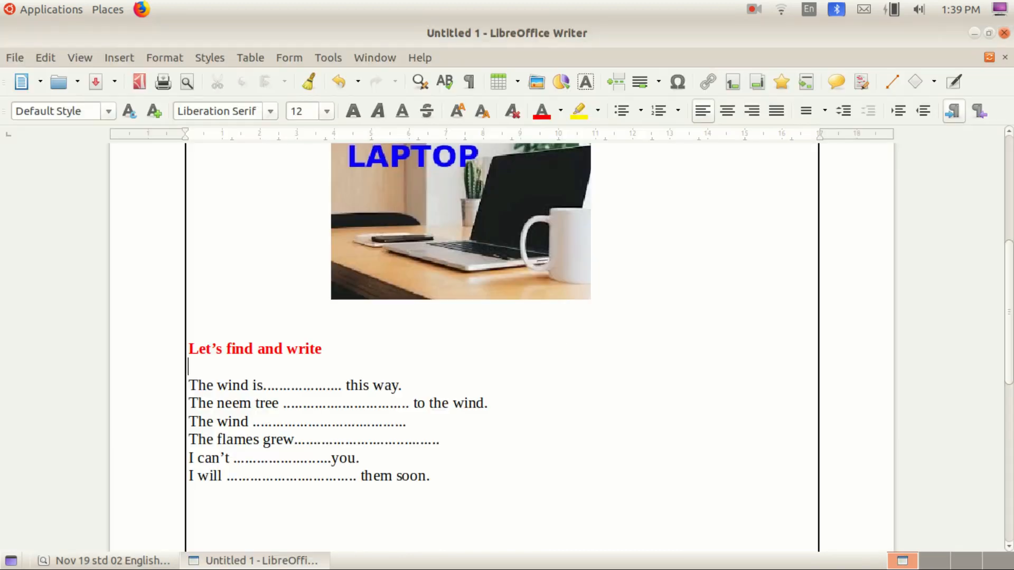
pyautogui.click(143, 560)
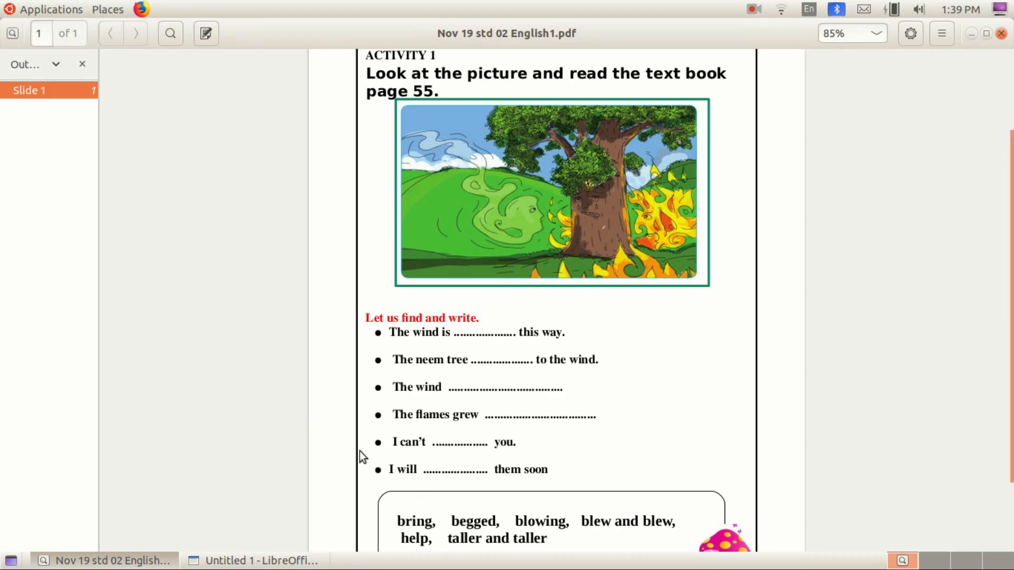
pyautogui.click(254, 561)
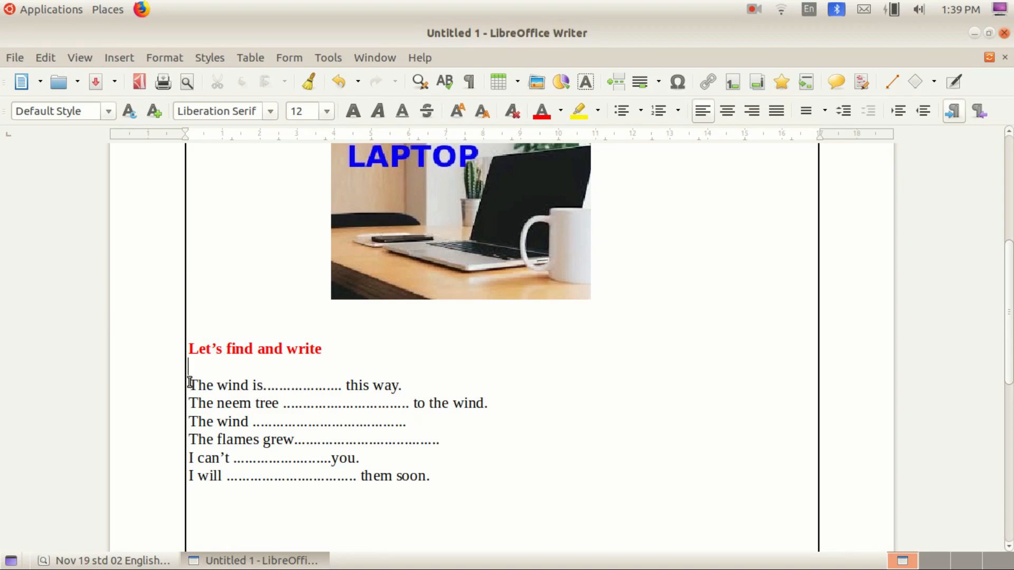
pyautogui.moveTo(190, 384); pyautogui.dragTo(229, 386)
pyautogui.click(224, 399)
pyautogui.moveTo(193, 384); pyautogui.dragTo(439, 480)
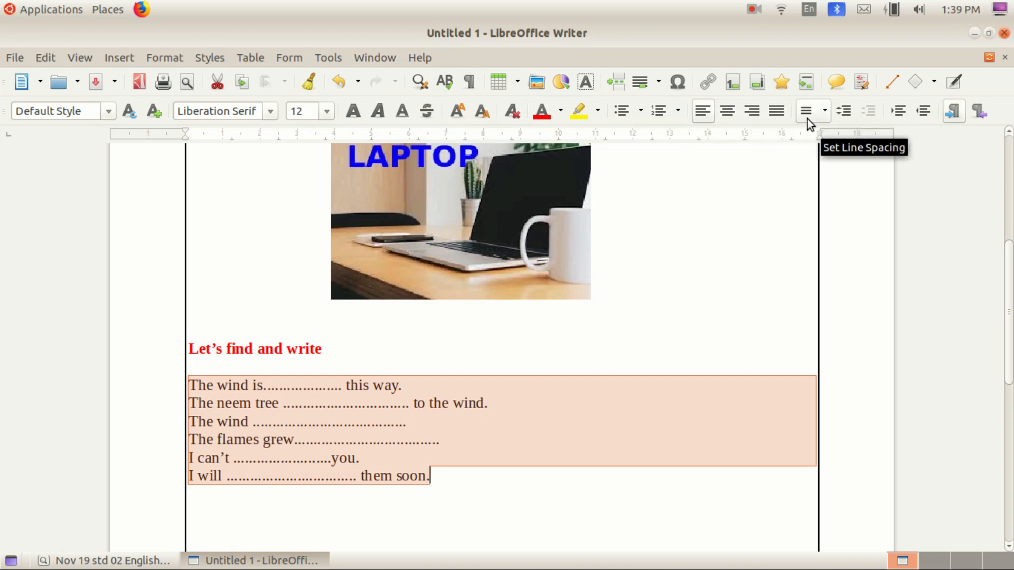
pyautogui.click(825, 112)
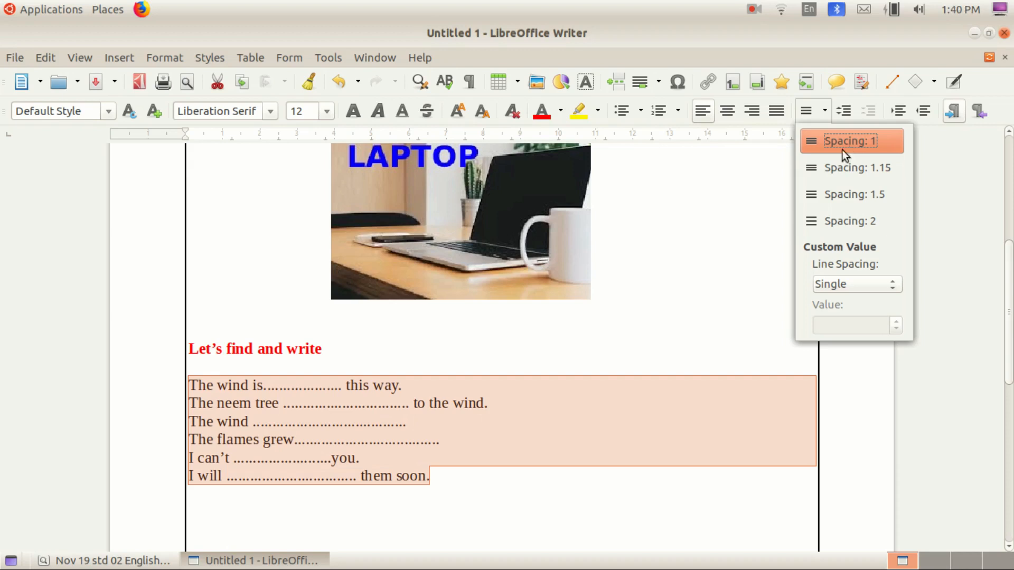
pyautogui.click(854, 227)
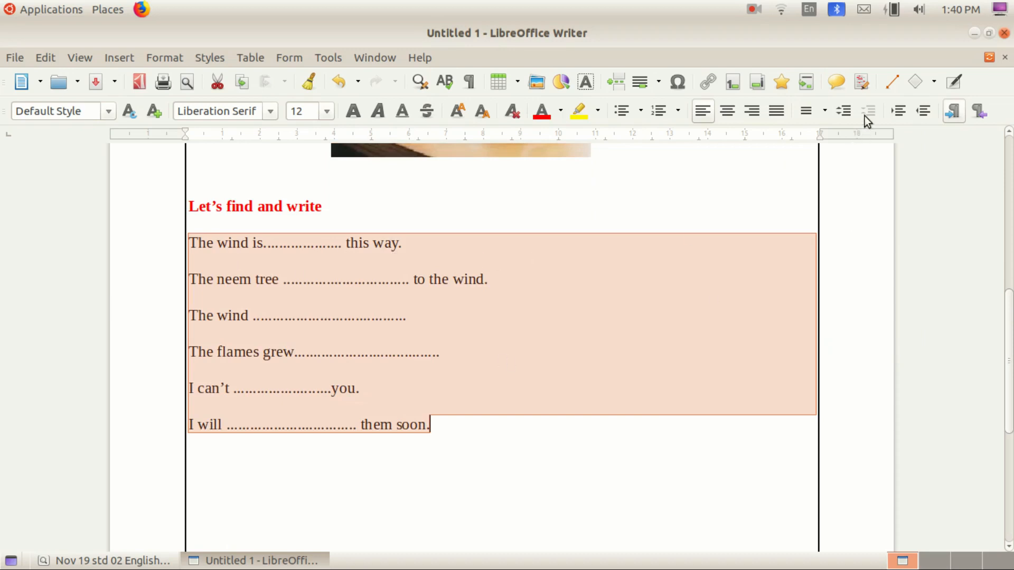
# - Set the line spacing of the six selected fill-in sentences to 1.5 and clear the selection
pyautogui.click(826, 112)
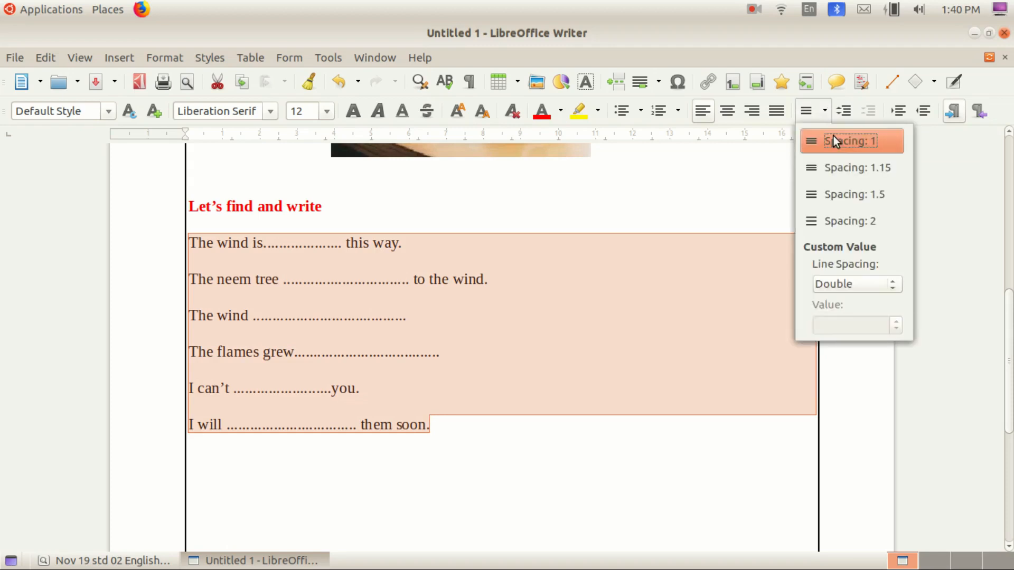
pyautogui.click(854, 195)
pyautogui.click(330, 325)
pyautogui.moveTo(190, 242); pyautogui.dragTo(389, 276)
pyautogui.click(406, 297)
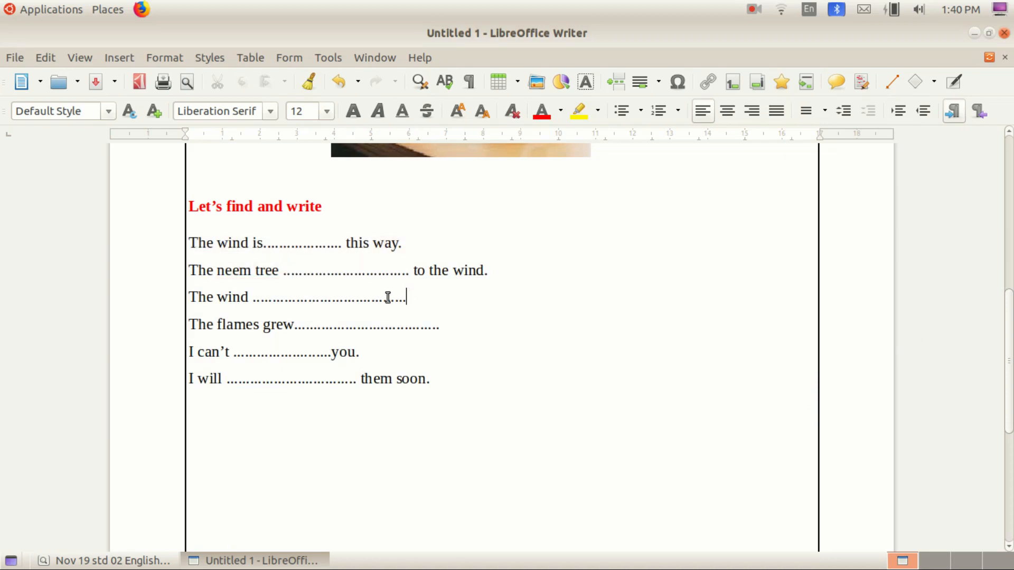
# - Check the list style in the reference PDF and apply round bullets to the six fill-in sentences
pyautogui.click(105, 561)
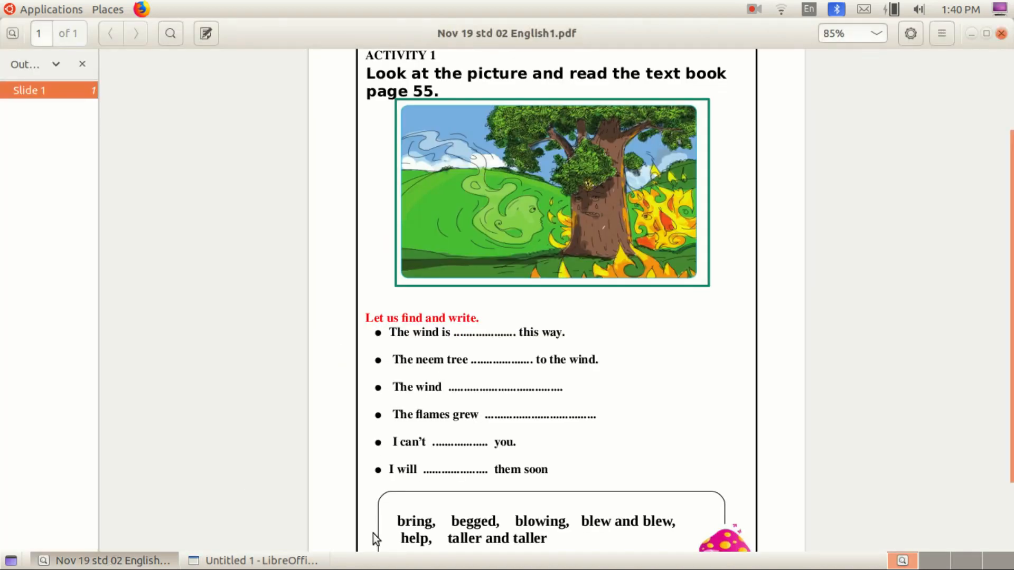
pyautogui.click(217, 560)
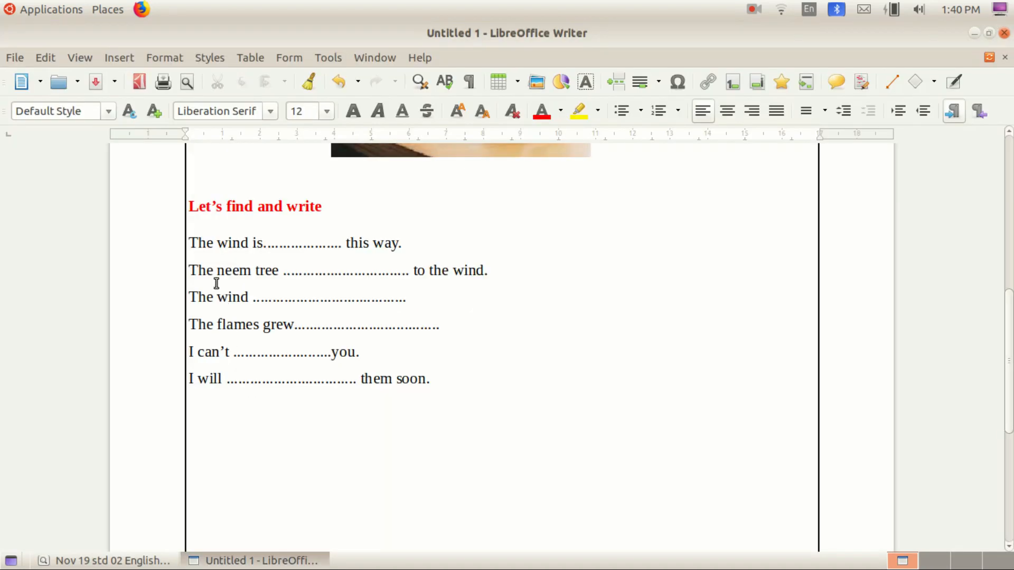
pyautogui.moveTo(188, 239); pyautogui.dragTo(454, 379)
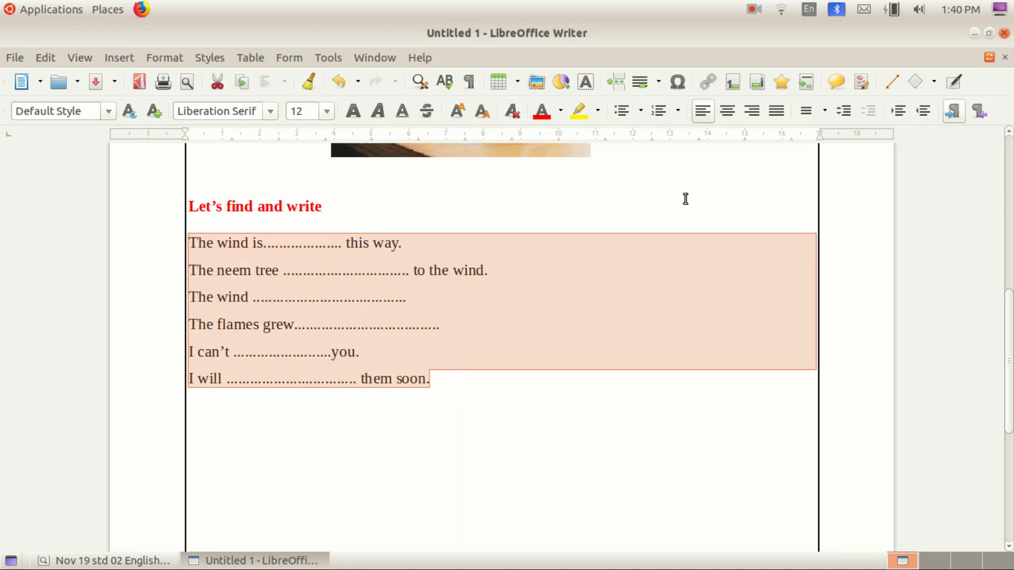
pyautogui.click(623, 112)
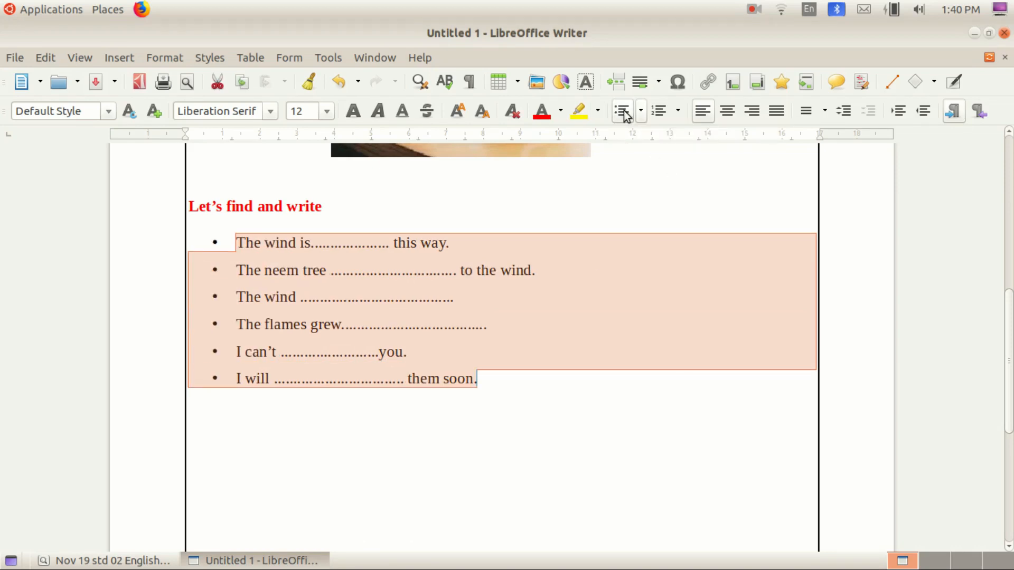
pyautogui.click(348, 292)
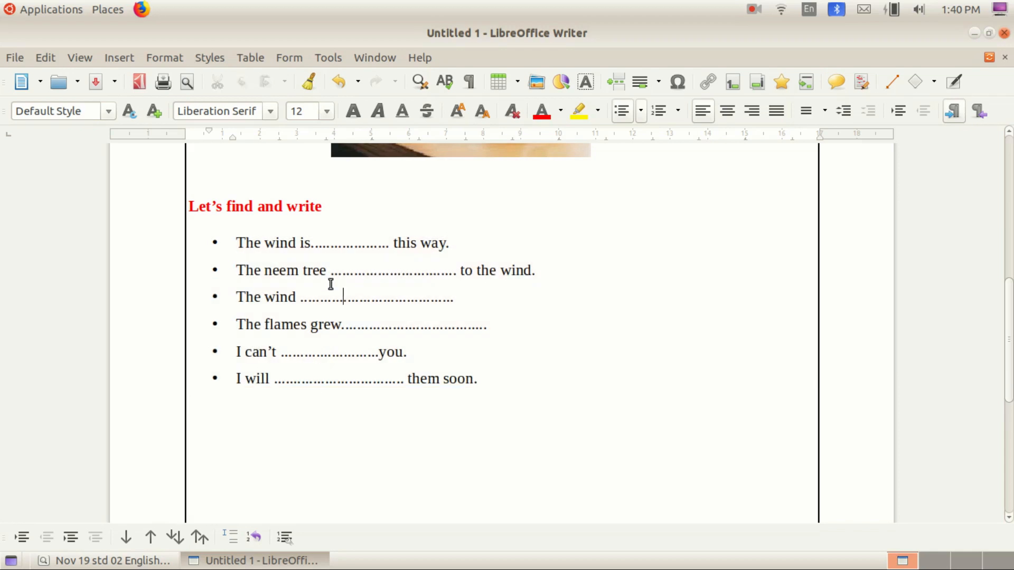
# - Remove the bullets from the six fill-in sentences
pyautogui.moveTo(234, 239); pyautogui.dragTo(492, 382)
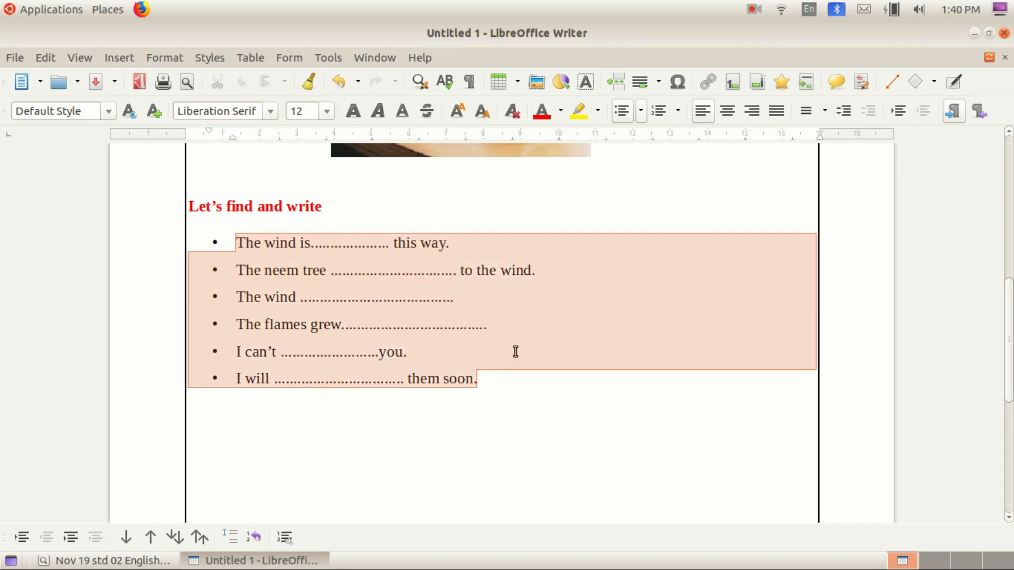
pyautogui.click(624, 116)
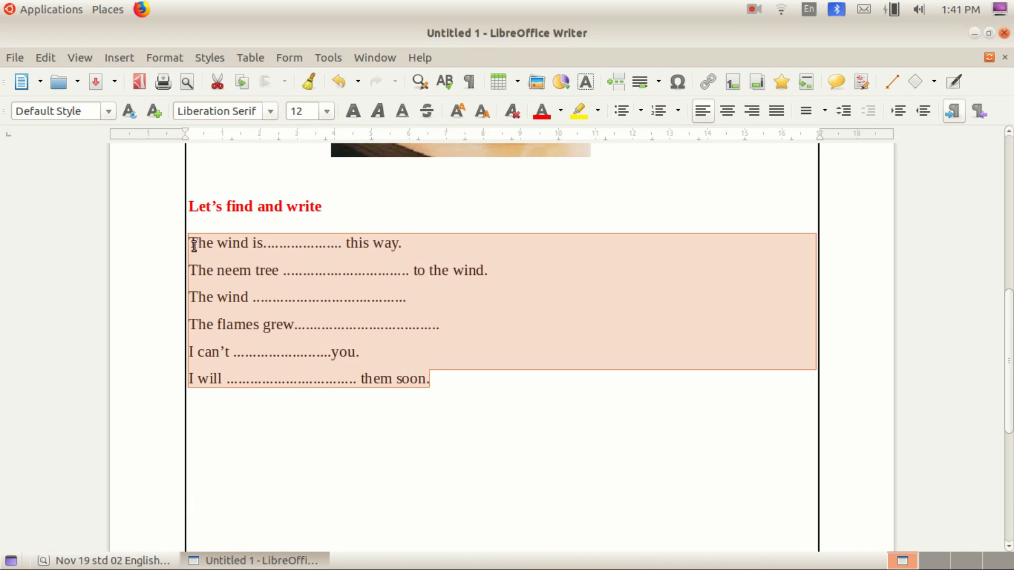
# - Apply bullets to the six fill-in sentences, try the bold arrow style, switch to the arrowhead style and clear the selection
pyautogui.click(623, 111)
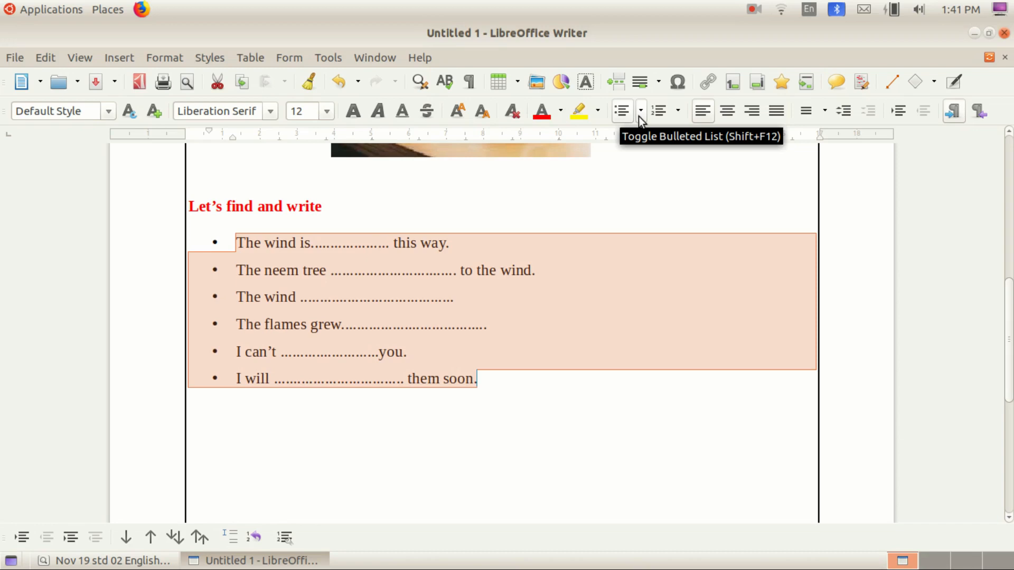
pyautogui.click(639, 115)
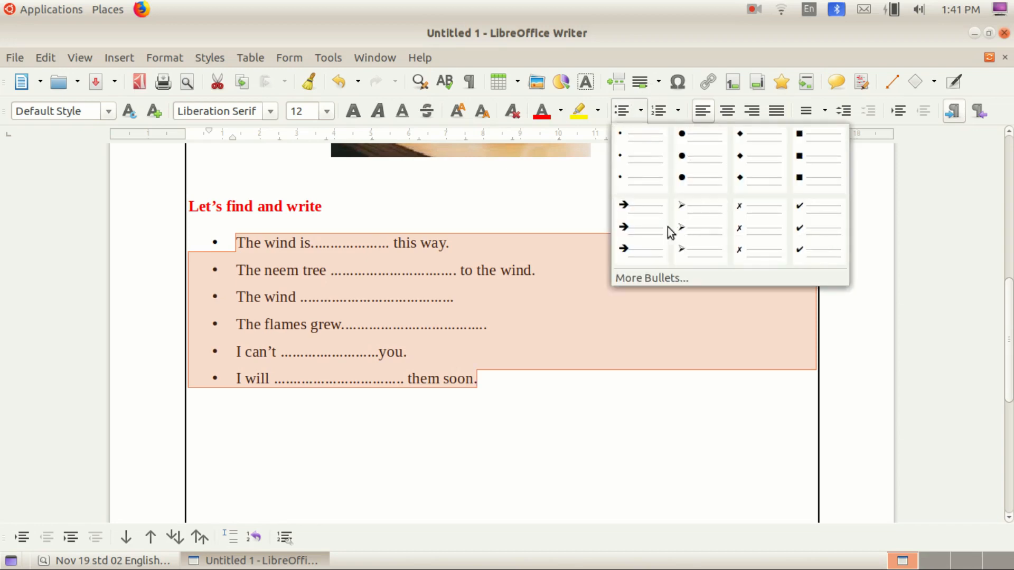
pyautogui.click(636, 231)
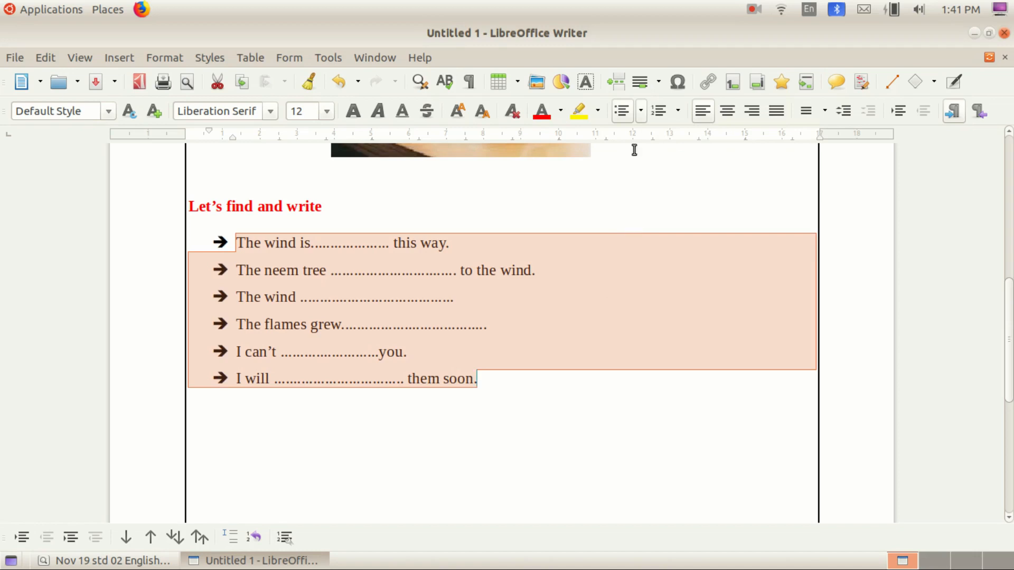
pyautogui.click(641, 113)
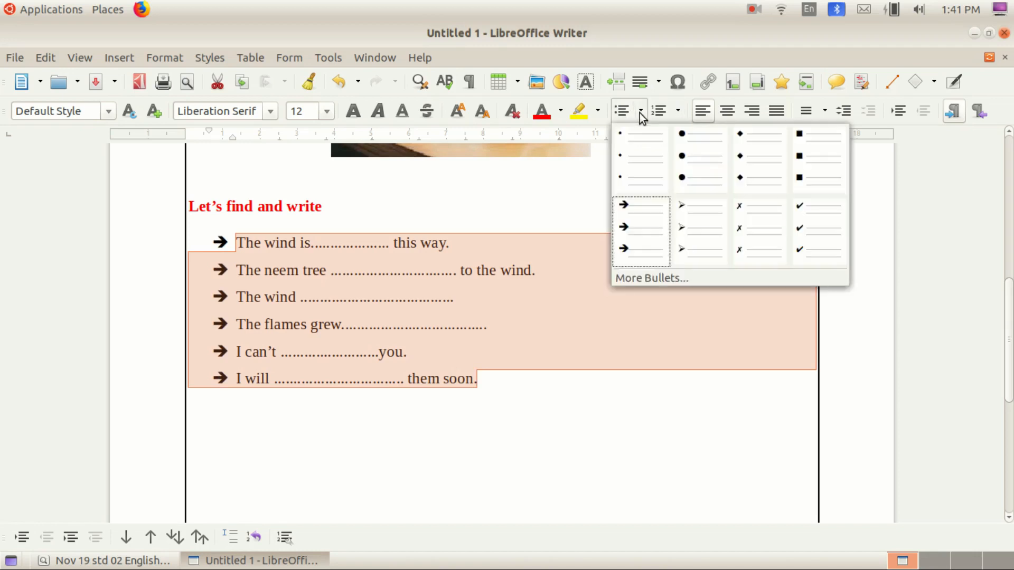
pyautogui.click(702, 231)
pyautogui.click(324, 381)
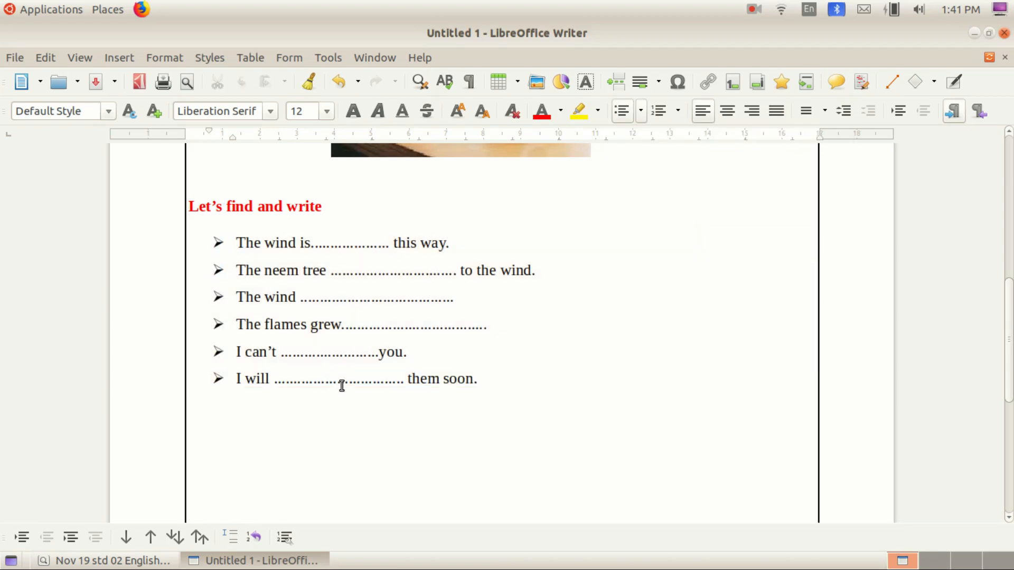
# - Check what follows the sentences in the reference PDF and end the bulleted list with an empty line after the last sentence
pyautogui.scroll(-5, 229, 417)
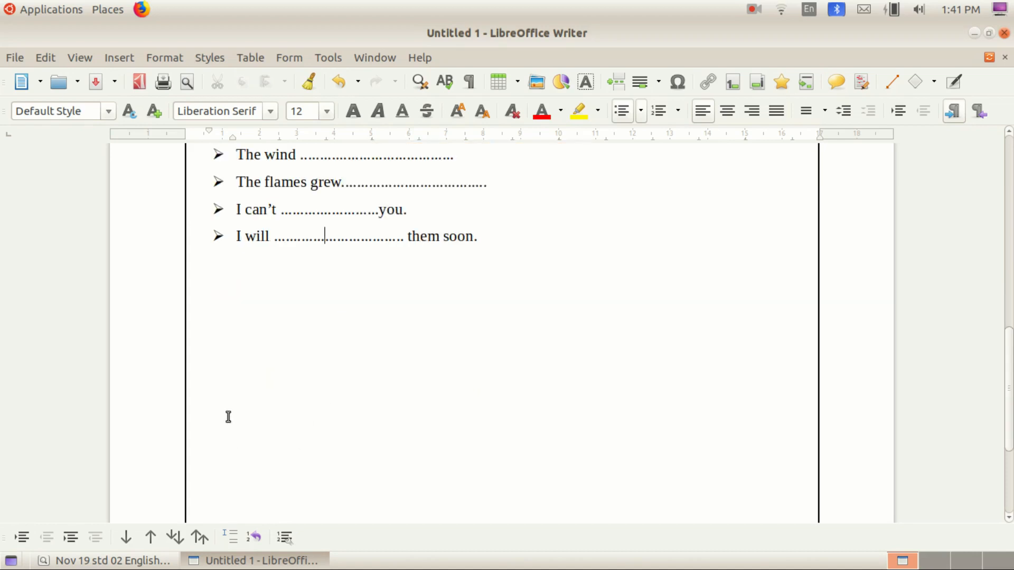
pyautogui.click(106, 561)
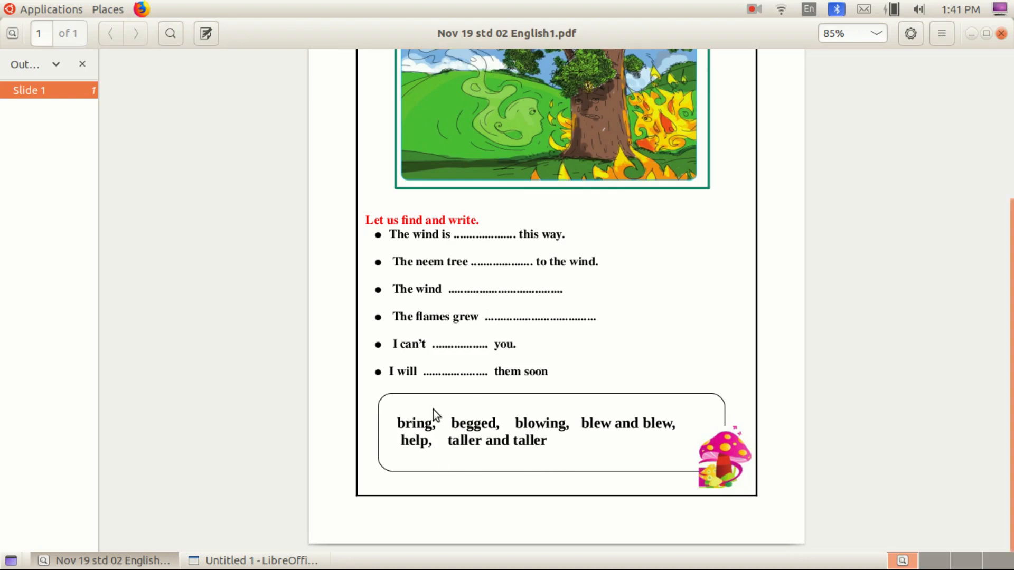
pyautogui.click(271, 562)
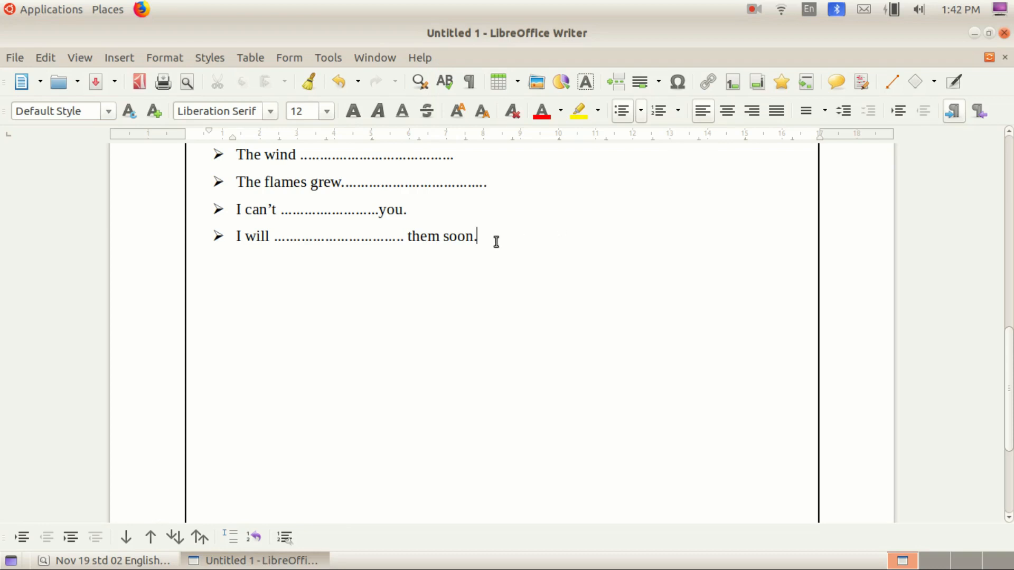
pyautogui.press('Return')
pyautogui.press('Return')
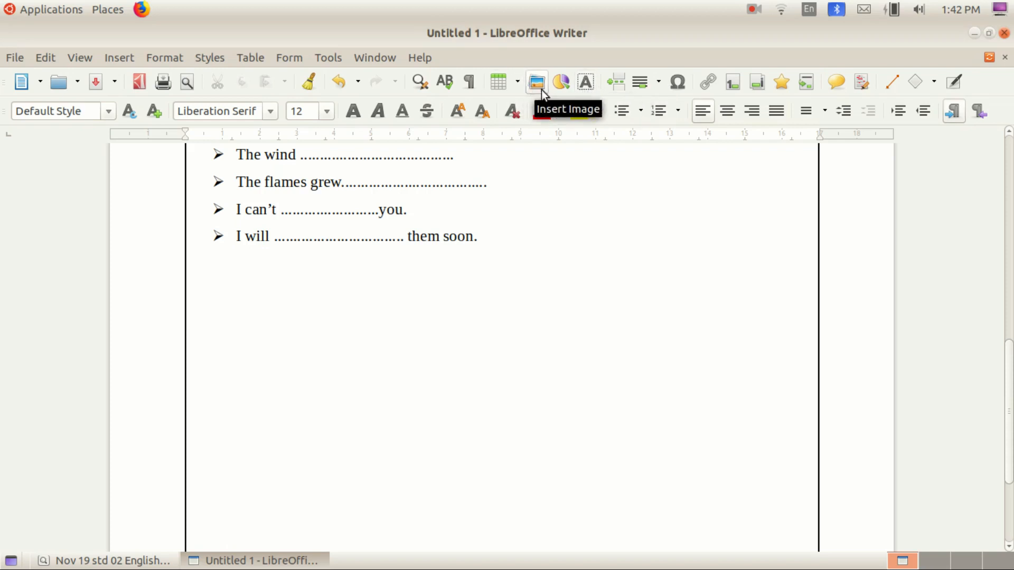
# - Draw a text box about 16 cm wide below the list containing "Bring, begged, blowing, blew and blew," and "Help, taller and taller", following the reference PDF
pyautogui.click(583, 84)
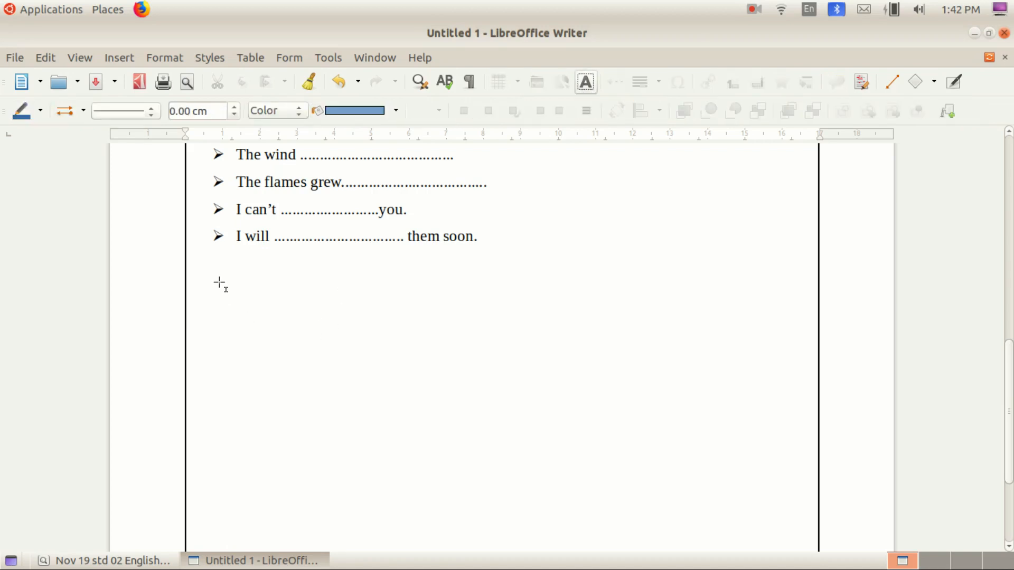
pyautogui.moveTo(208, 281); pyautogui.dragTo(813, 376)
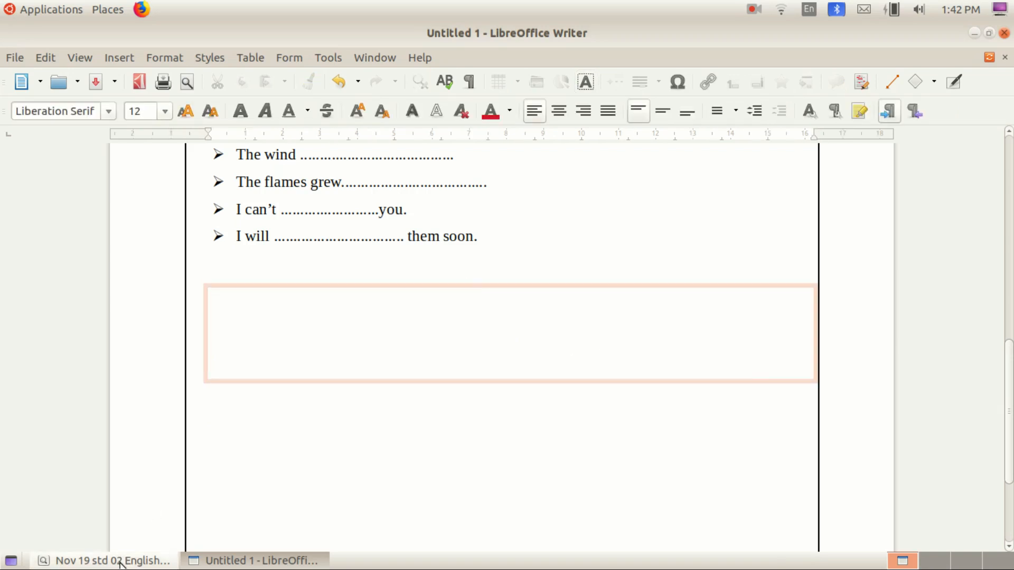
pyautogui.write('dfhhf')
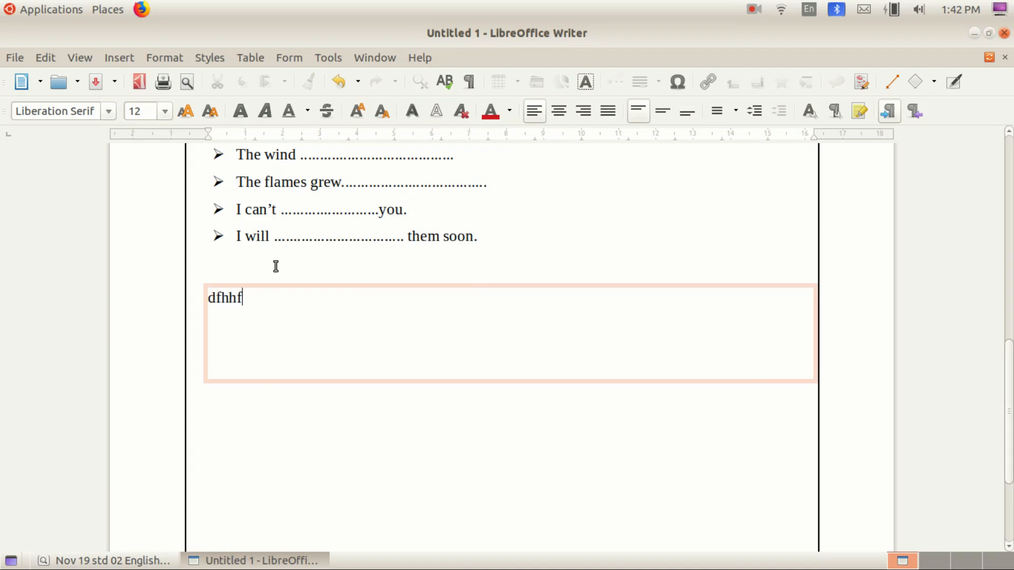
pyautogui.click(112, 562)
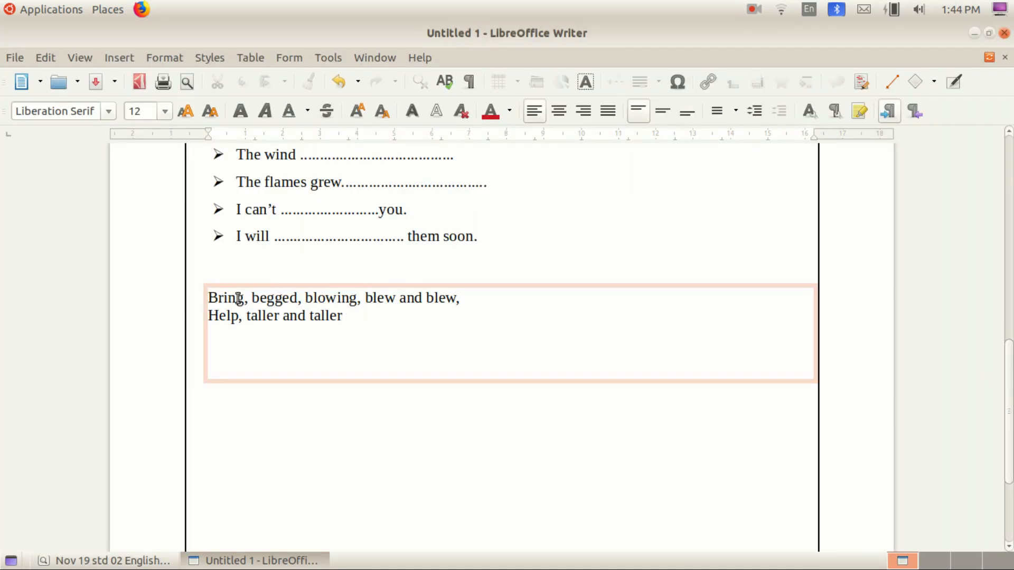
# - Move the word box further below the sentences, narrow it to about 13 cm and shift it towards the page's centre
pyautogui.moveTo(207, 288); pyautogui.dragTo(344, 480)
pyautogui.doubleClick(340, 433)
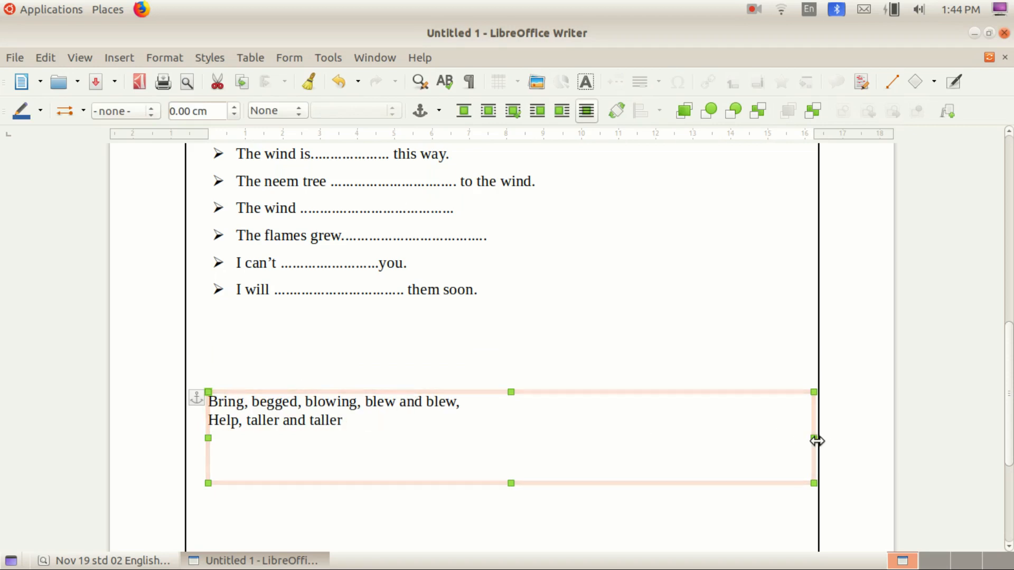
pyautogui.moveTo(815, 441); pyautogui.dragTo(683, 445)
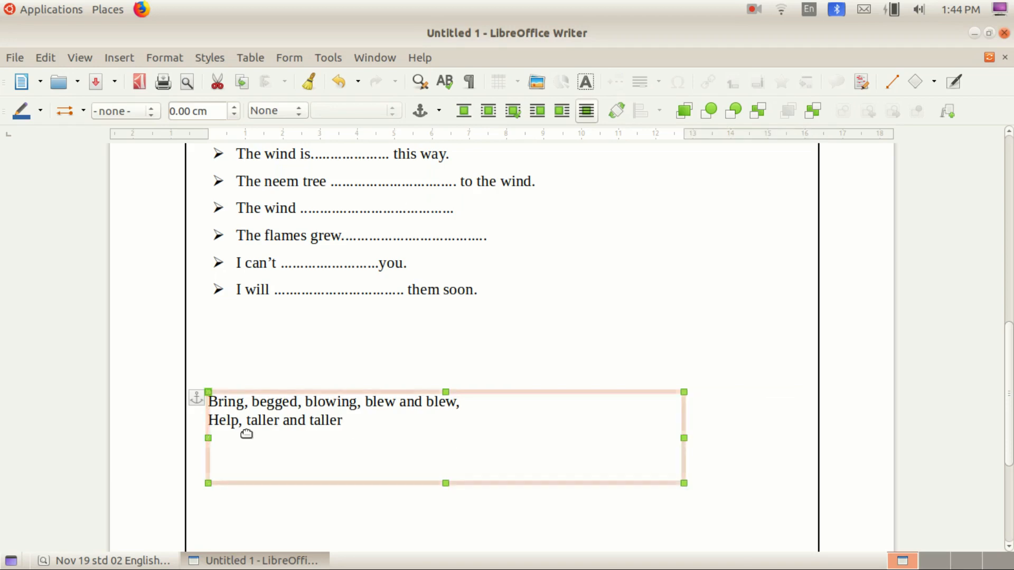
pyautogui.click(572, 311)
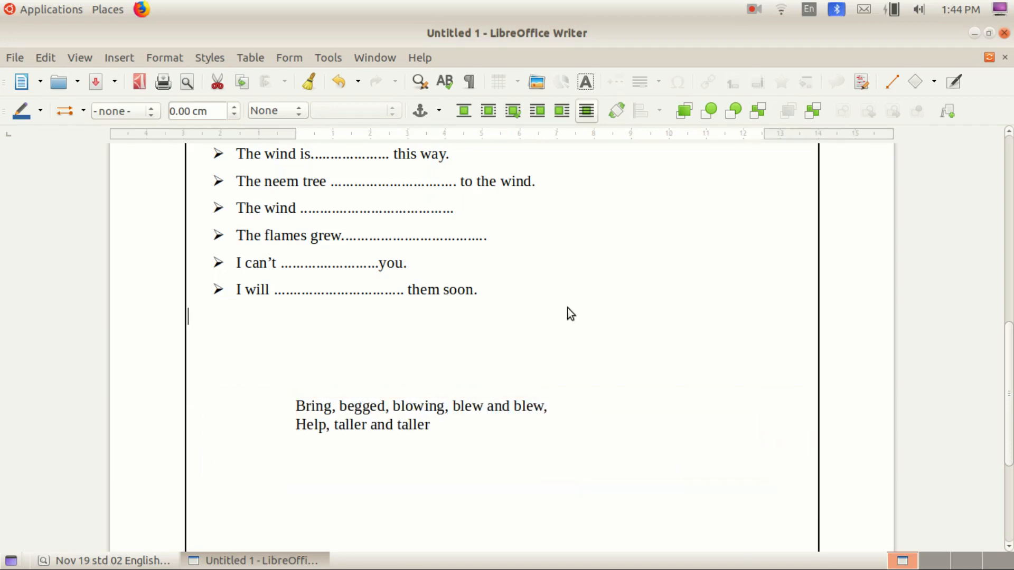
pyautogui.click(462, 412)
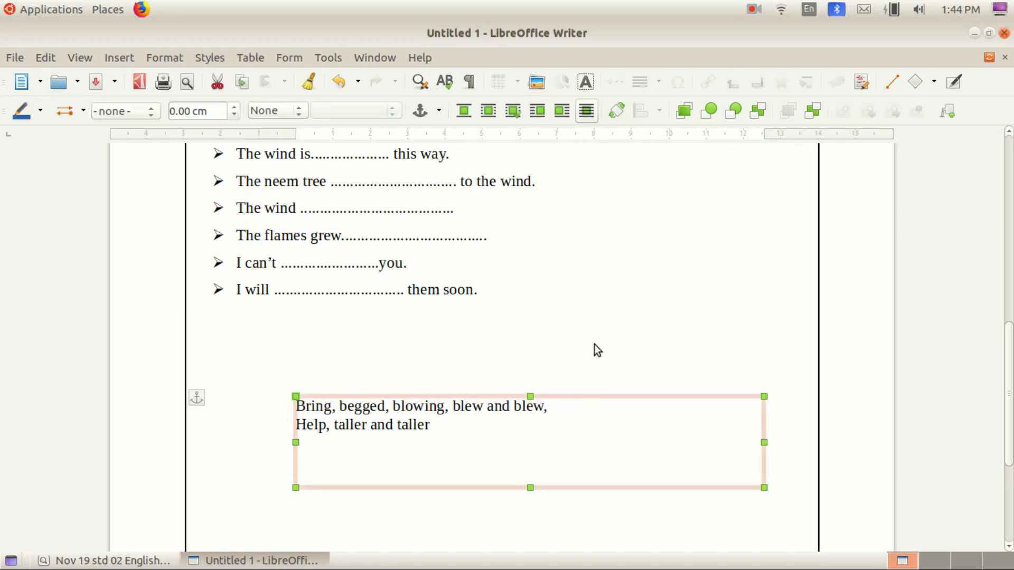
pyautogui.click(601, 304)
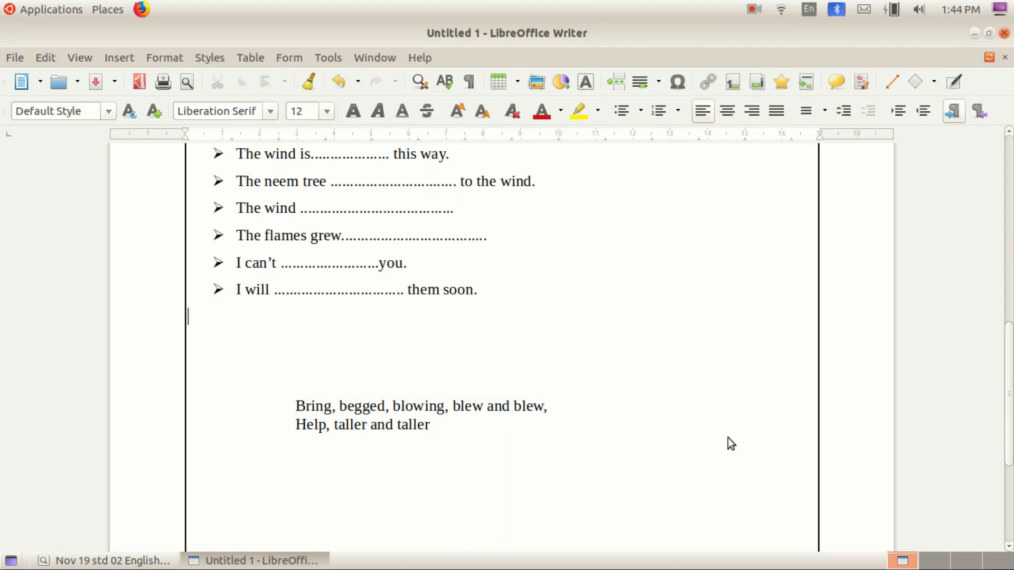
# - Try a Continuous border line on the word box and set its line style back to none
pyautogui.click(419, 423)
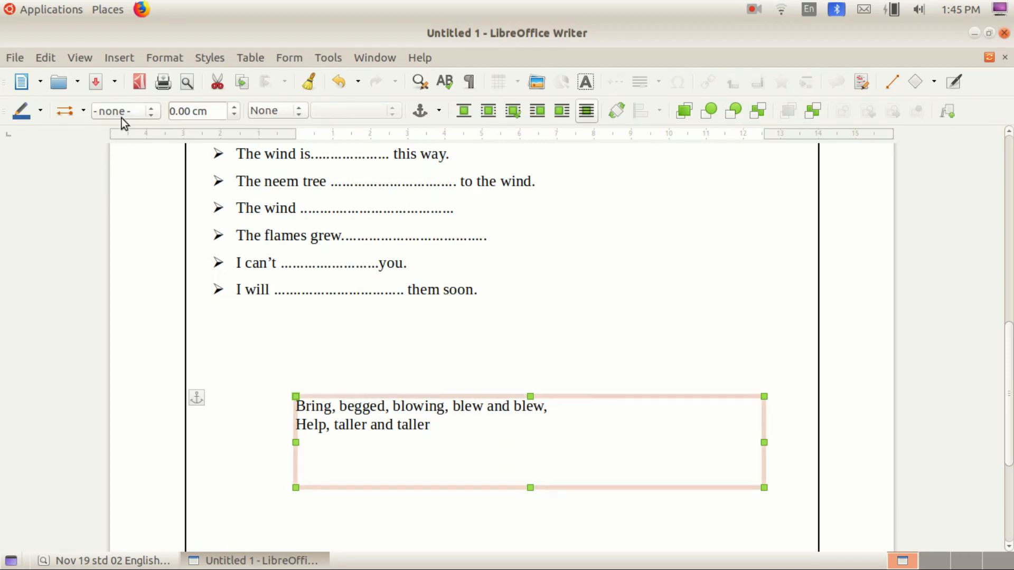
pyautogui.click(149, 113)
pyautogui.click(136, 141)
pyautogui.click(151, 111)
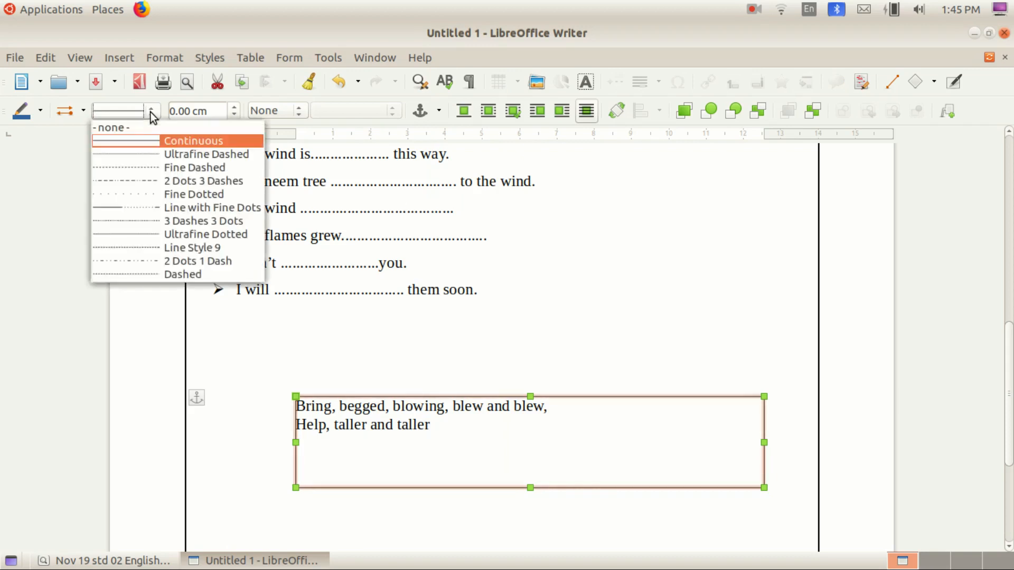
pyautogui.click(118, 127)
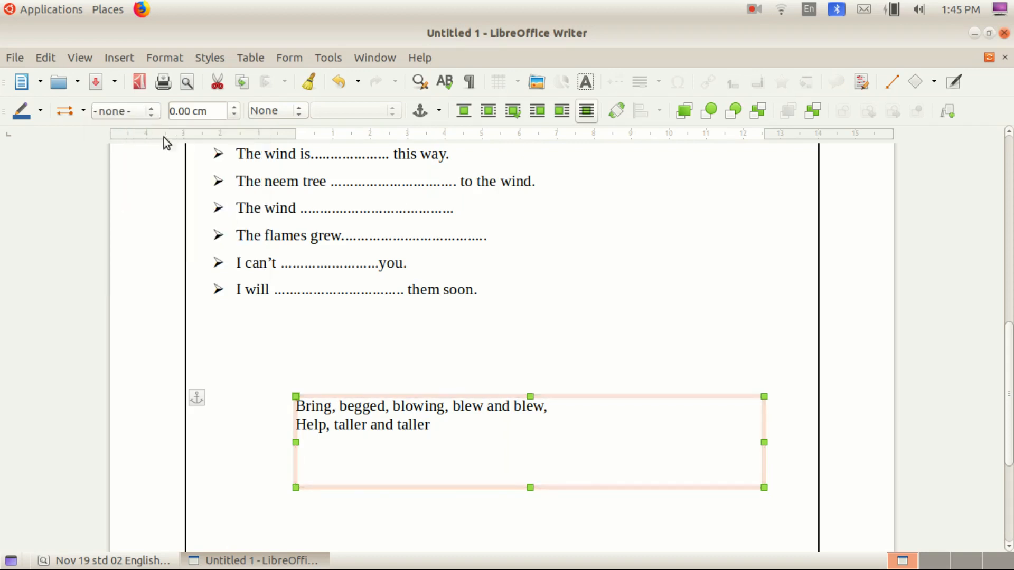
# - Give the word box a Fine Dashed border and clear the selection
pyautogui.click(150, 114)
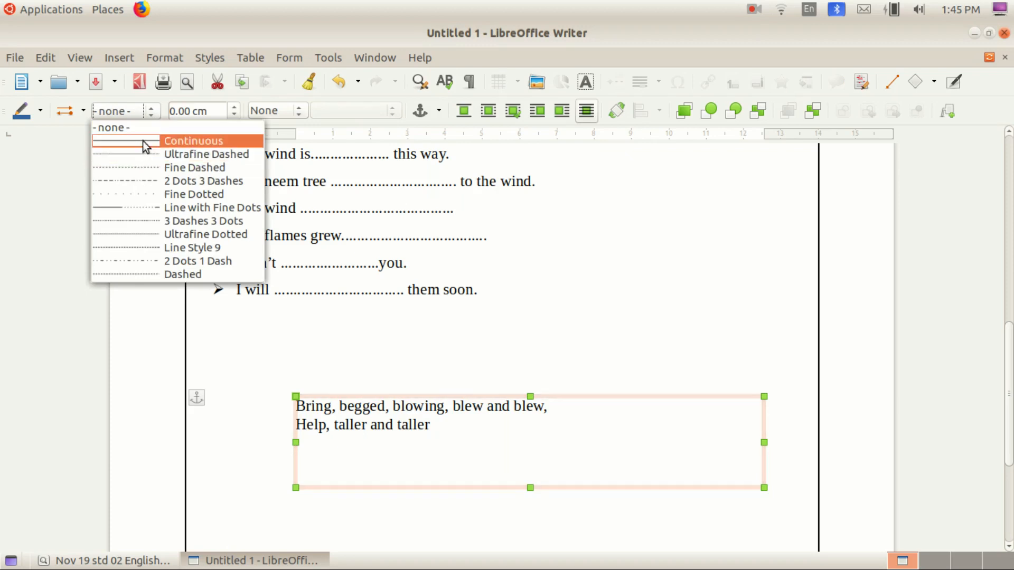
pyautogui.click(123, 167)
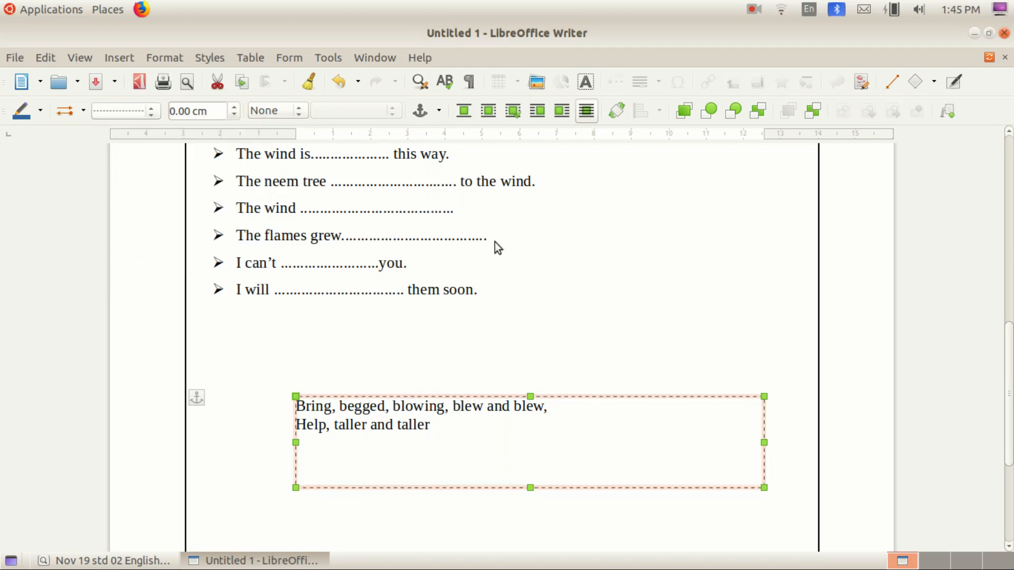
pyautogui.click(510, 289)
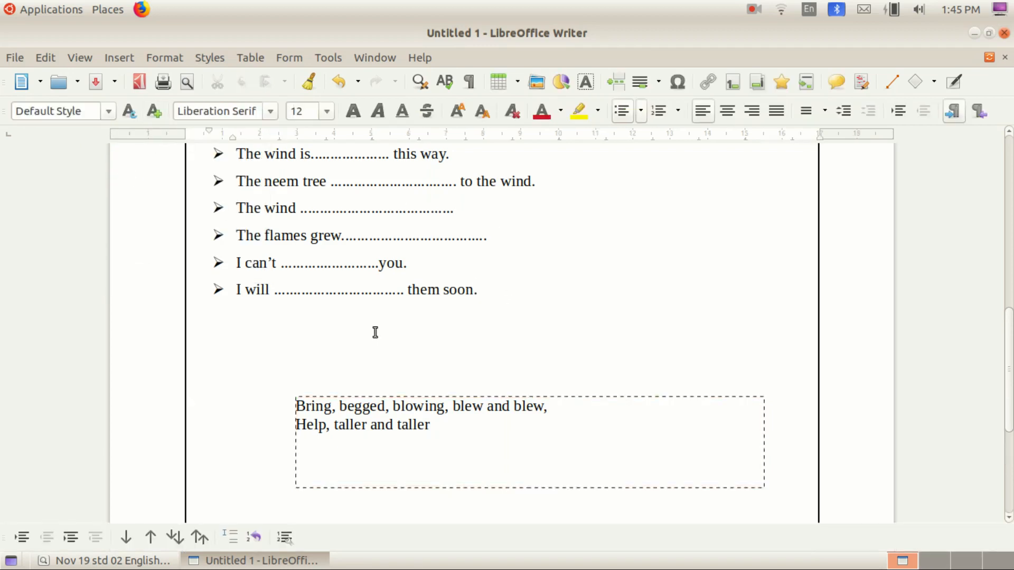
# - Set the word box's border line style to Continuous and compare the box with the reference PDF
pyautogui.click(371, 395)
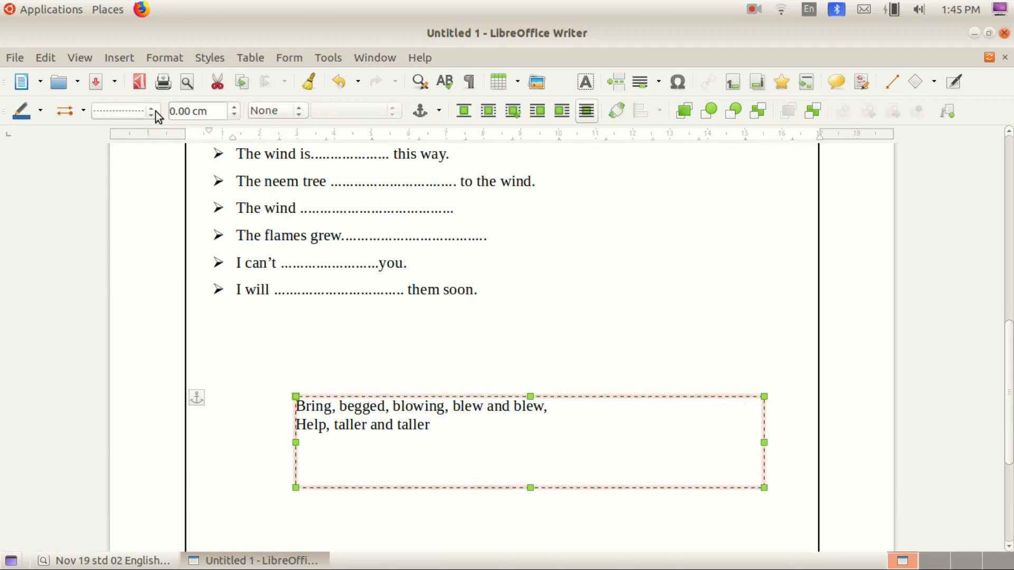
pyautogui.click(152, 110)
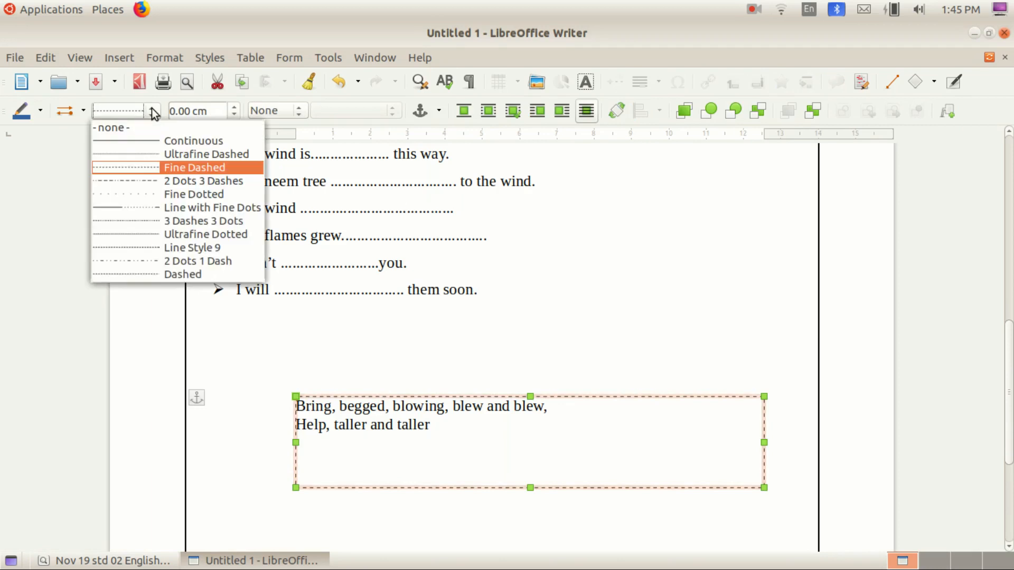
pyautogui.click(129, 147)
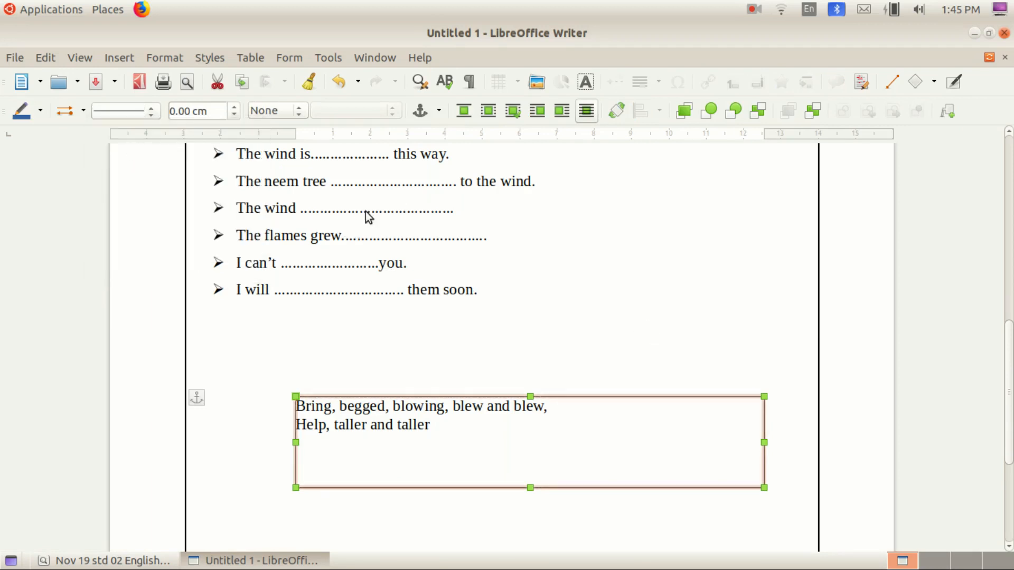
pyautogui.click(145, 559)
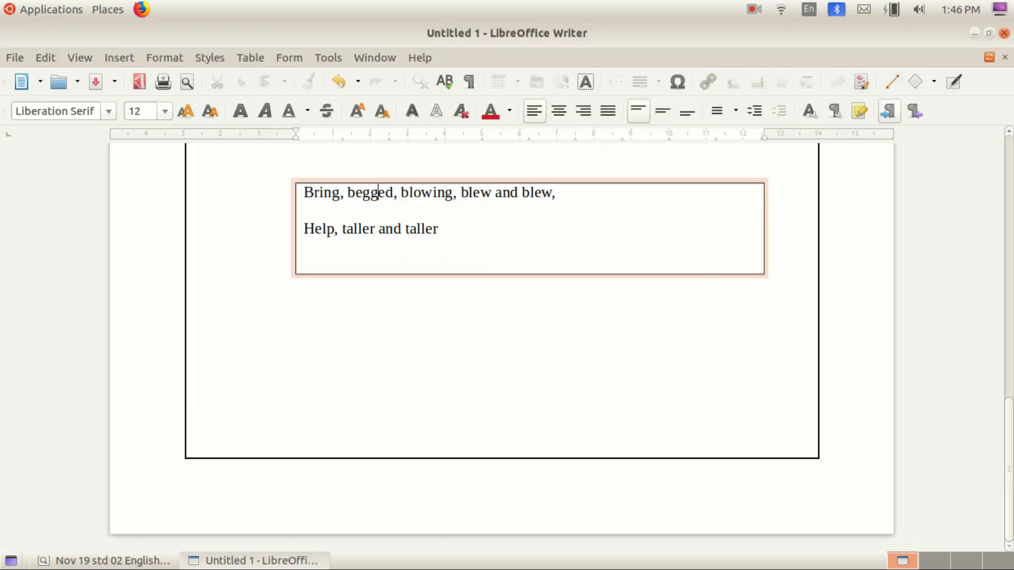
# - Set the line spacing of the six bulleted fill-in sentences to double and clear the selection
pyautogui.scroll(10, 373, 348)
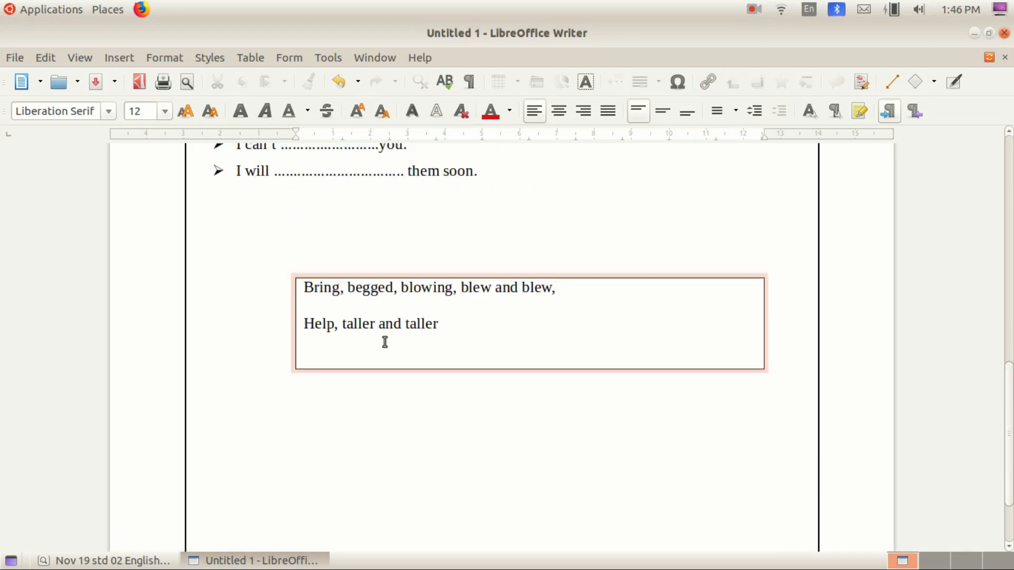
pyautogui.moveTo(209, 282); pyautogui.dragTo(453, 335)
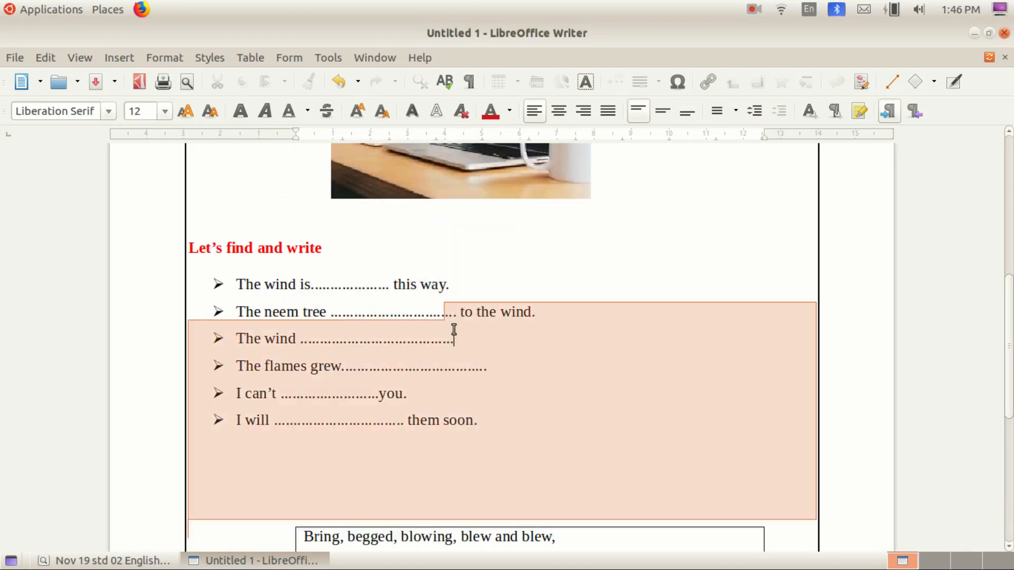
pyautogui.click(477, 437)
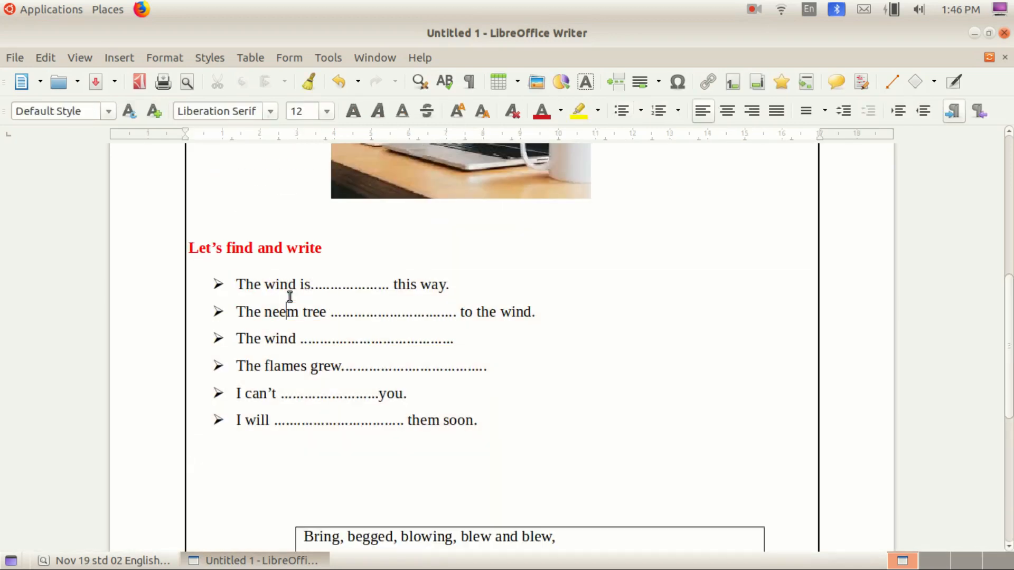
pyautogui.moveTo(230, 276); pyautogui.dragTo(465, 420)
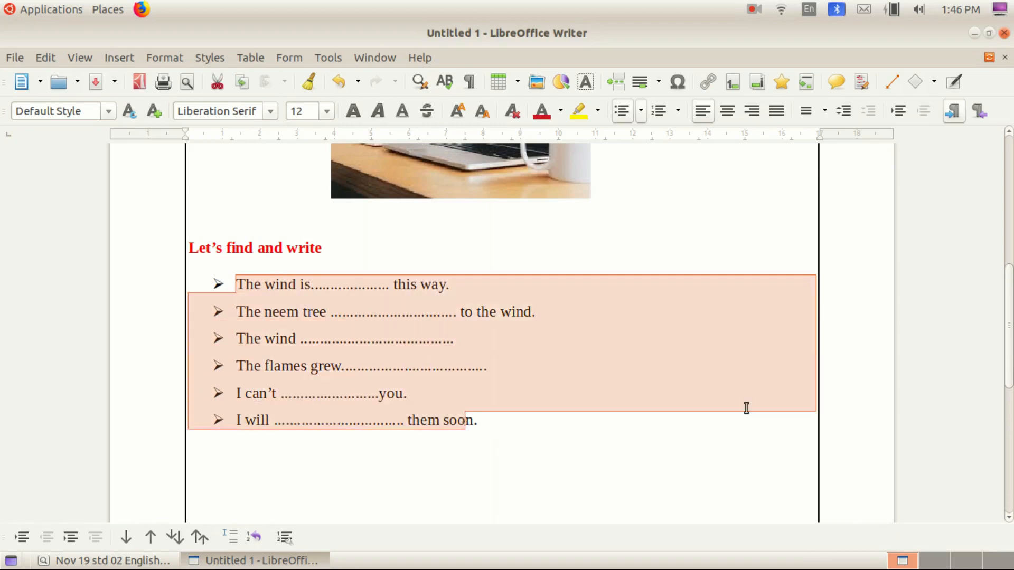
pyautogui.click(824, 111)
pyautogui.click(868, 221)
pyautogui.click(608, 405)
# - Review the whole worksheet from the word box up to the heading and select the divider line below "STD : 1"
pyautogui.scroll(-10, 609, 405)
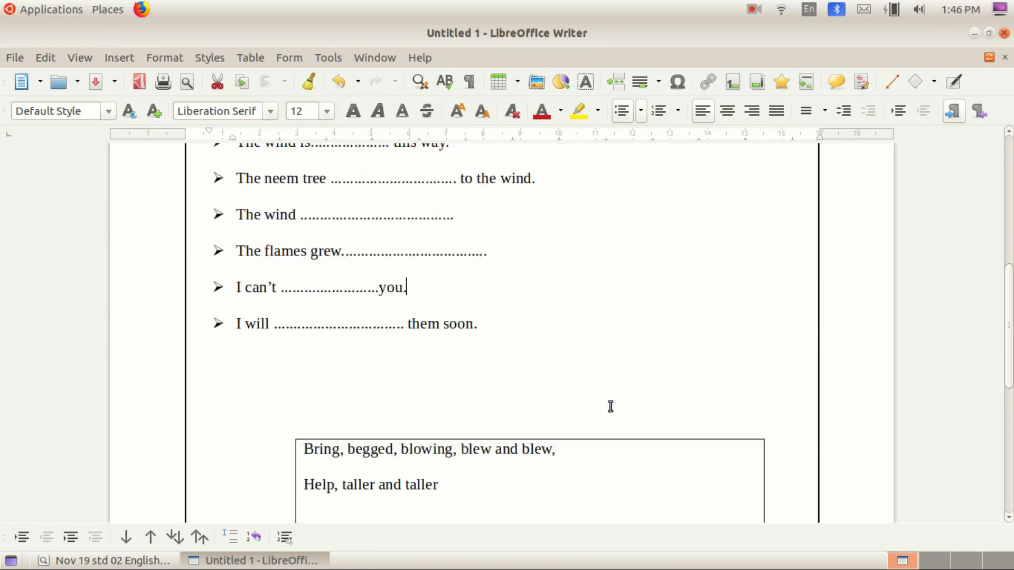
pyautogui.scroll(15, 611, 409)
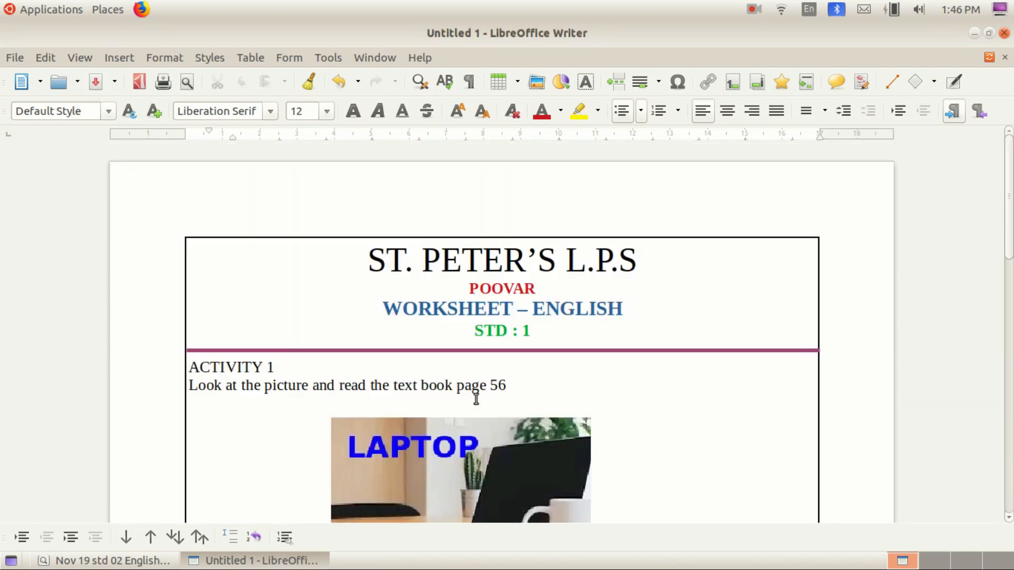
pyautogui.scroll(-5, 281, 418)
pyautogui.scroll(5, 283, 417)
pyautogui.click(274, 351)
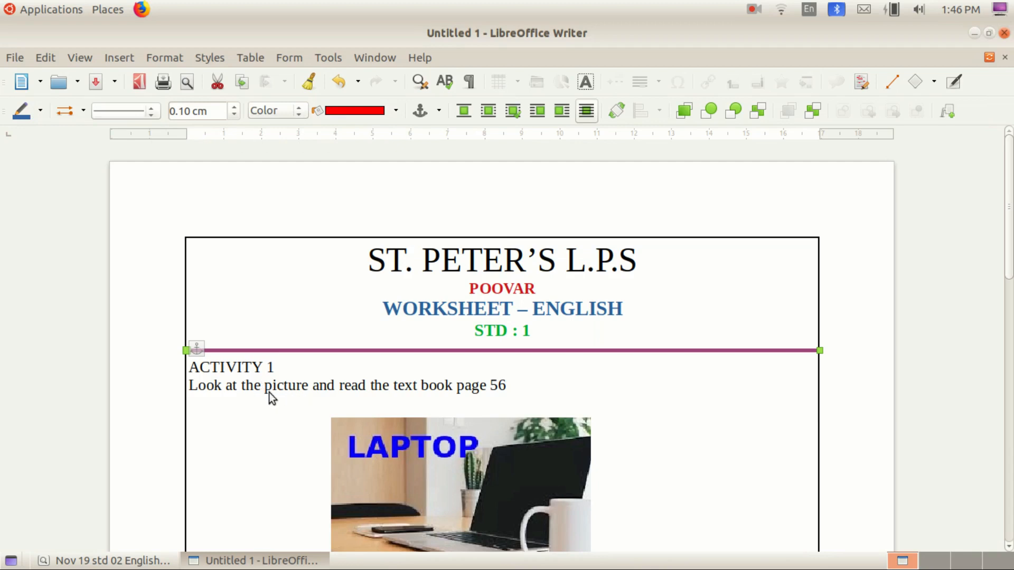
# - Review the worksheet's activity text, laptop picture, bulleted fill-in sentences and word box against the intended layout
pyautogui.click(226, 370)
pyautogui.scroll(-3, 312, 389)
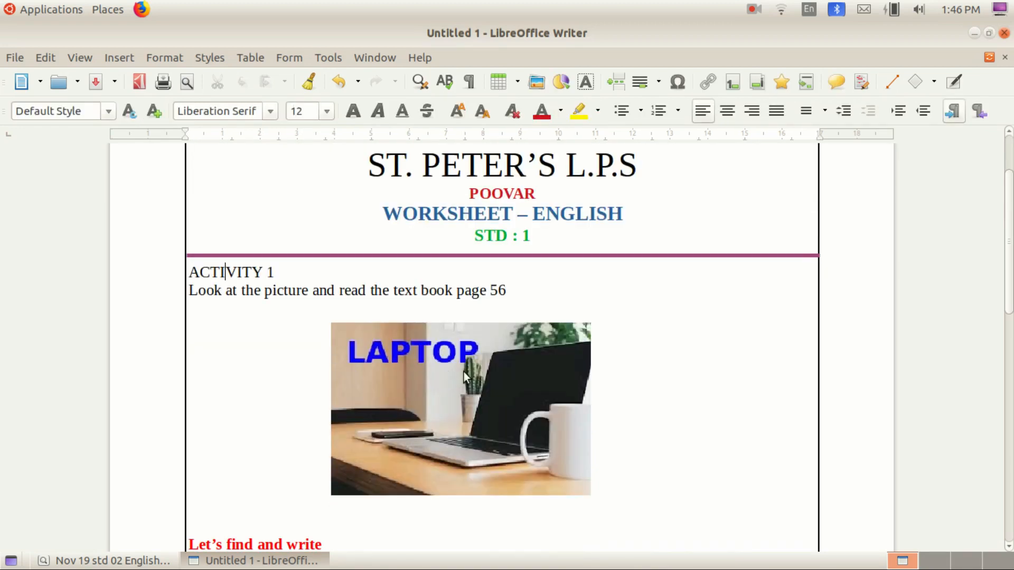
pyautogui.click(368, 378)
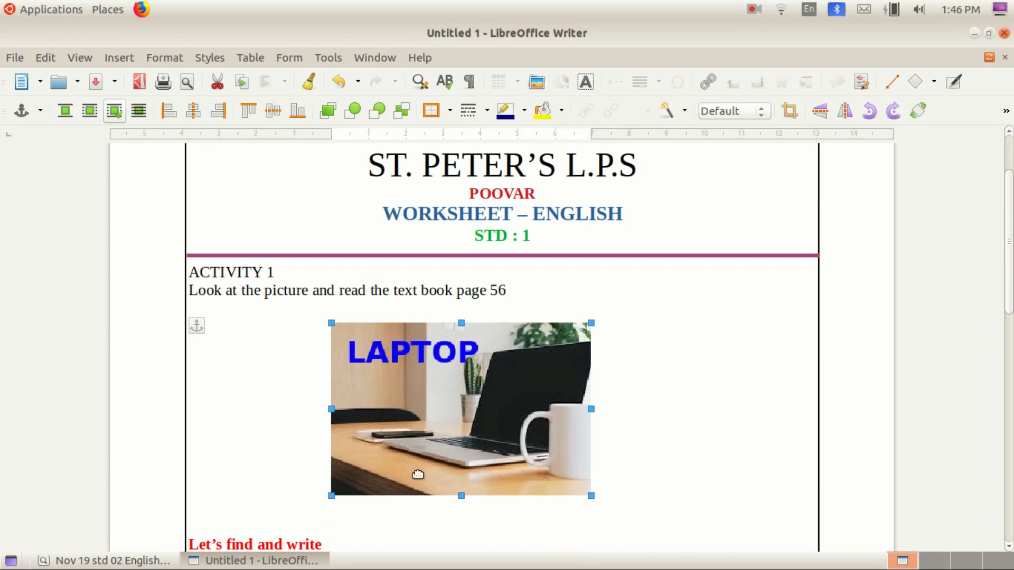
pyautogui.scroll(-5, 419, 466)
pyautogui.scroll(-3, 334, 341)
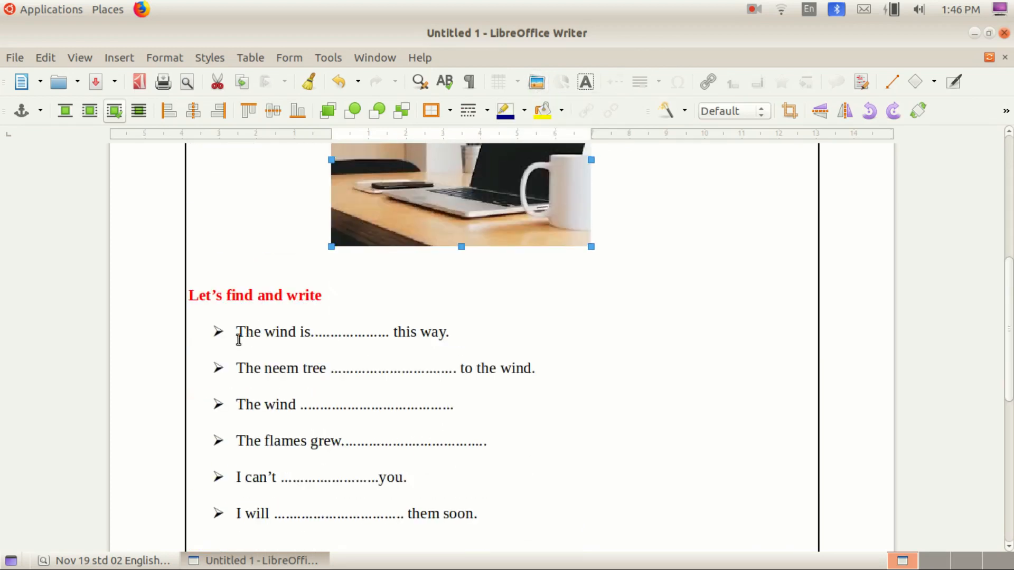
pyautogui.moveTo(234, 331); pyautogui.dragTo(476, 506)
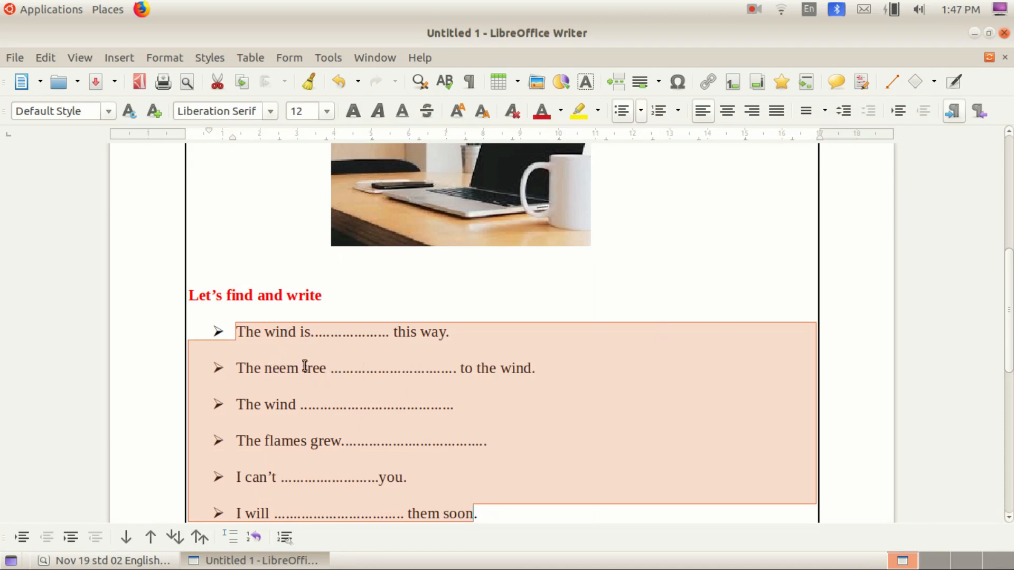
pyautogui.click(255, 350)
pyautogui.moveTo(221, 332); pyautogui.dragTo(353, 430)
pyautogui.click(354, 430)
pyautogui.scroll(-10, 393, 380)
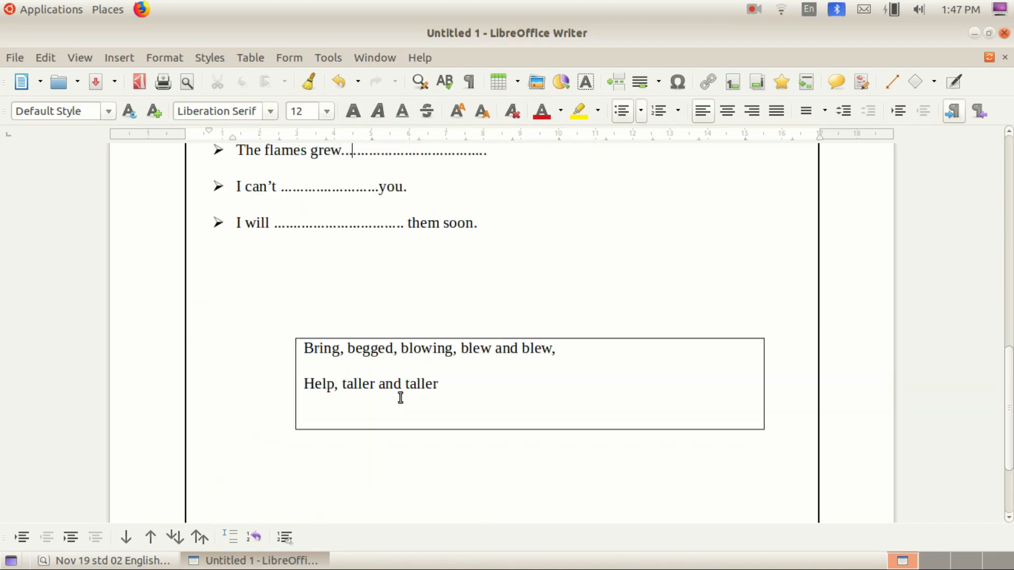
pyautogui.click(328, 338)
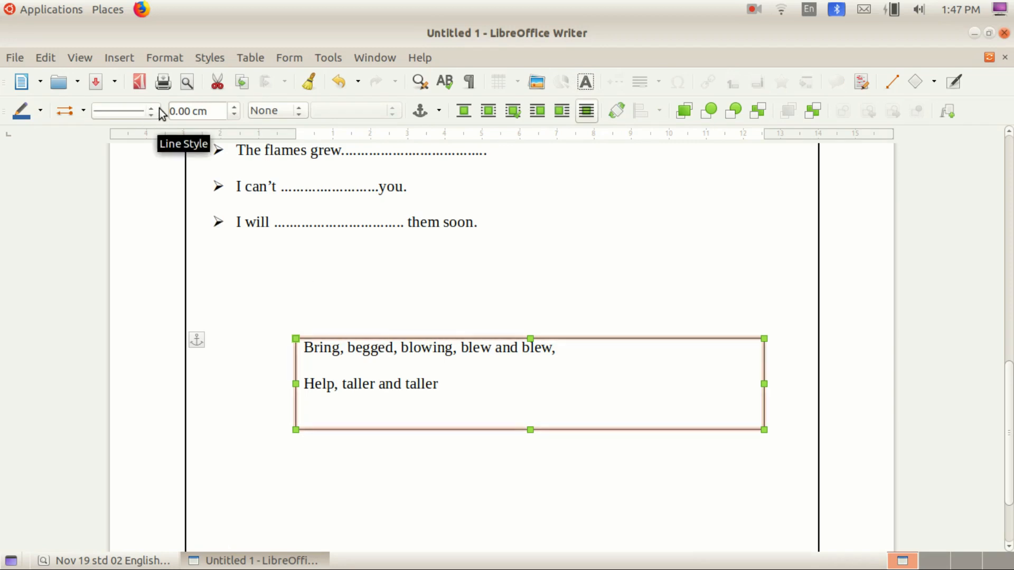
pyautogui.scroll(5, 425, 294)
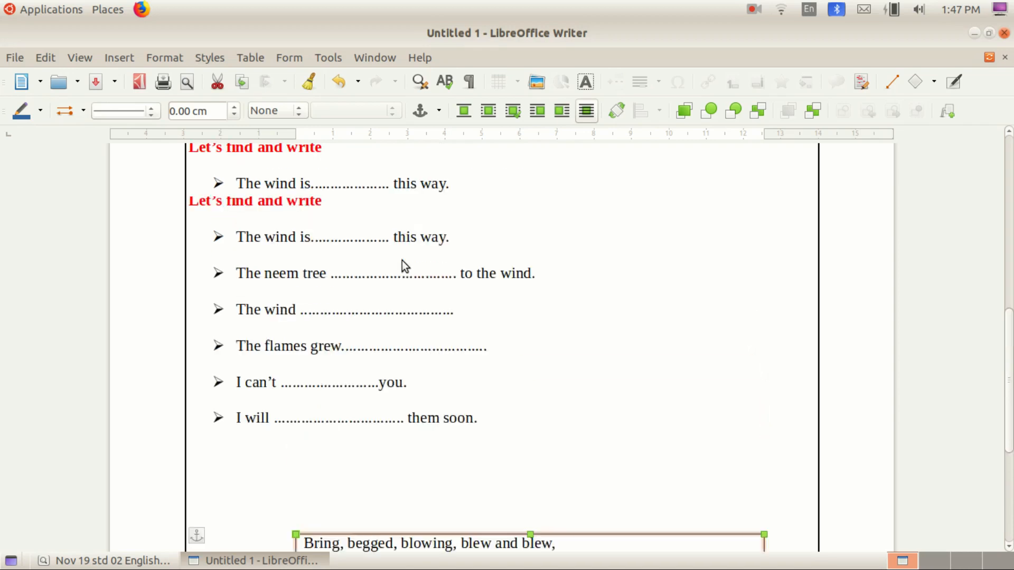
pyautogui.scroll(-4, 393, 355)
pyautogui.scroll(5, 398, 350)
pyautogui.scroll(6, 396, 344)
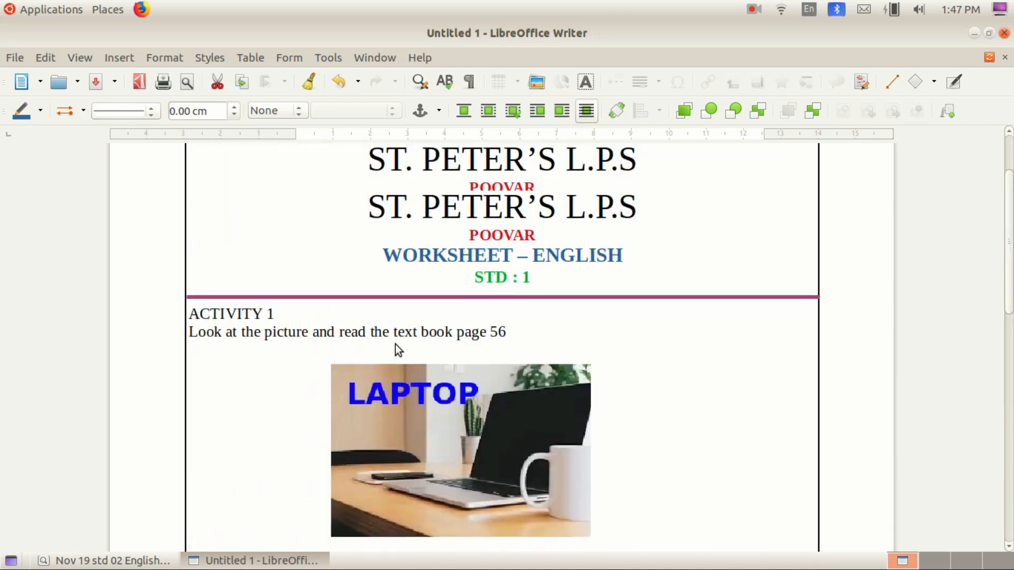
# - Save the worksheet in the Documents folder under the name worksheet-english-std1
pyautogui.click(21, 56)
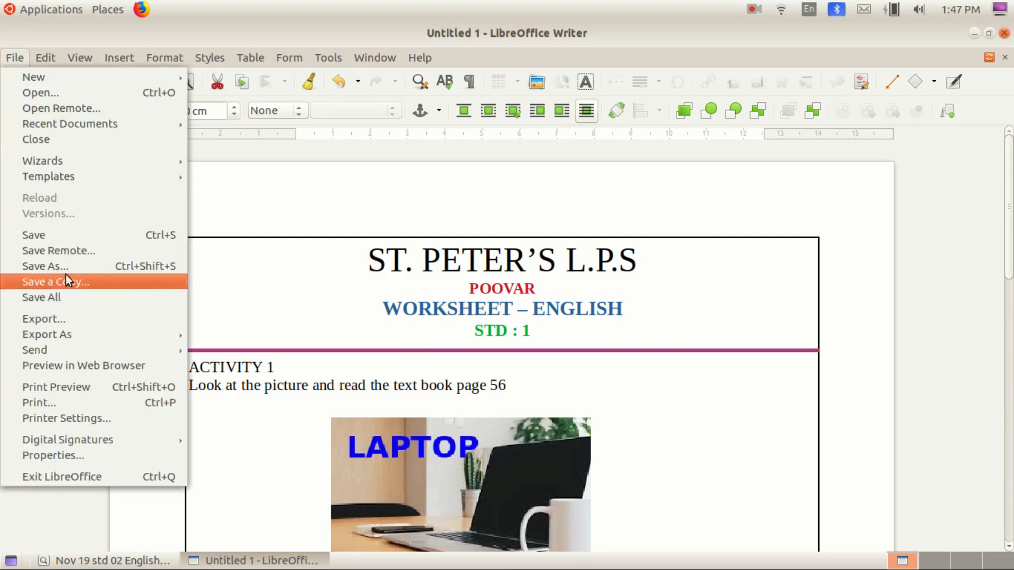
pyautogui.click(46, 238)
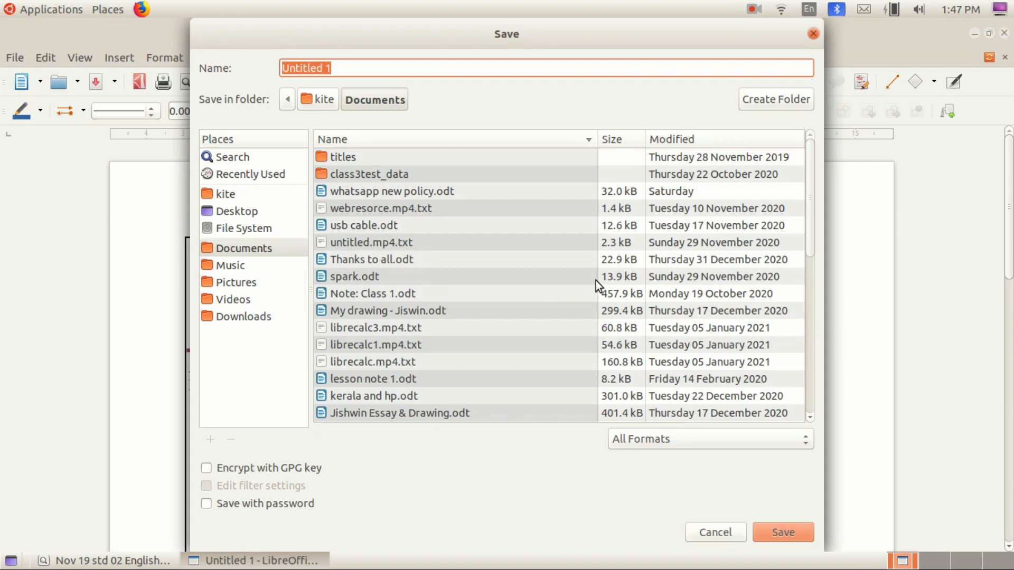
pyautogui.write('worksheet-english-std1')
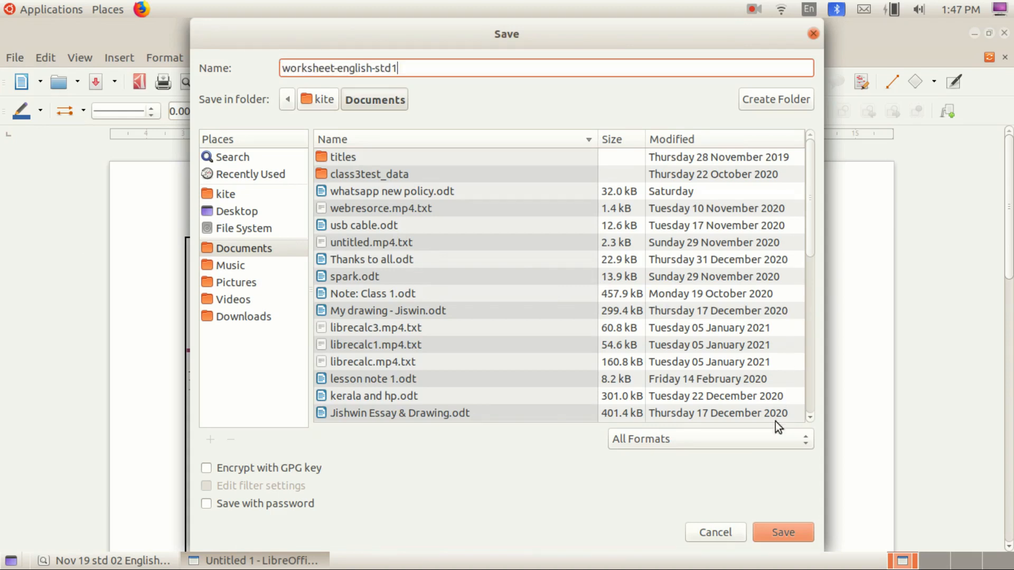
pyautogui.click(775, 527)
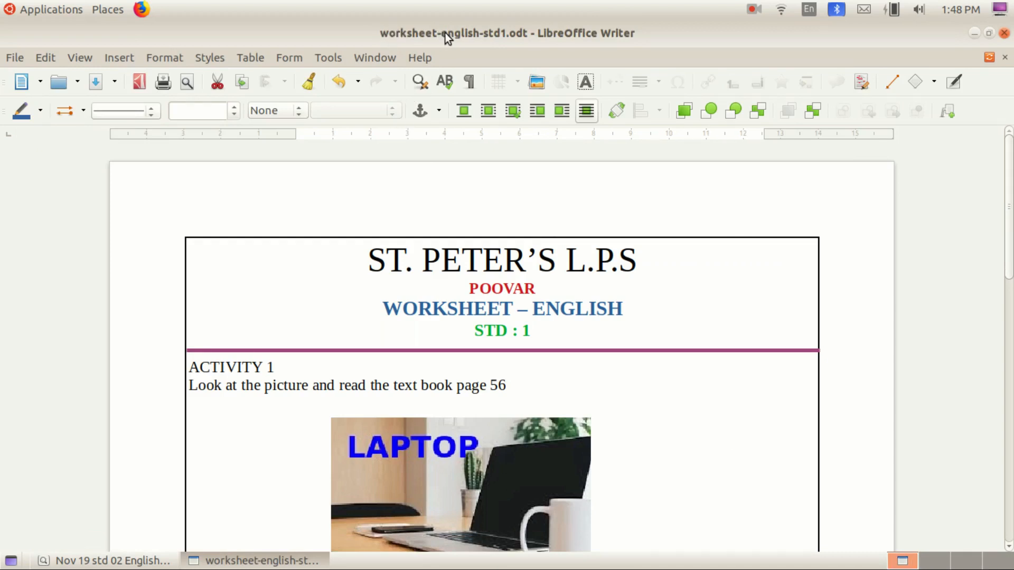
# - Examine the saved worksheet from the heading down to the word box and page border, ending back at the heading
pyautogui.scroll(-3, 498, 439)
pyautogui.scroll(3, 502, 447)
pyautogui.scroll(-15, 473, 309)
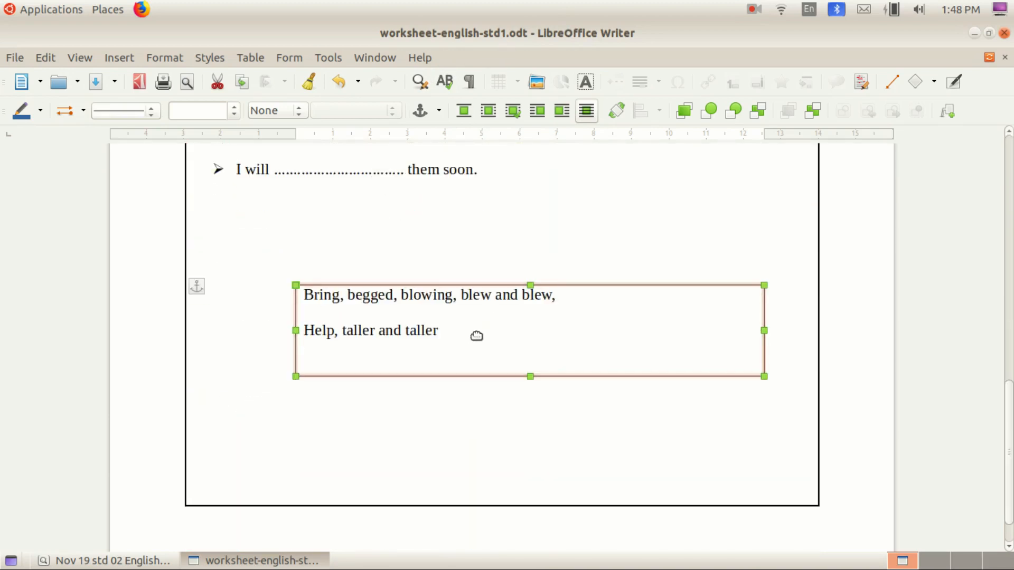
pyautogui.scroll(3, 479, 368)
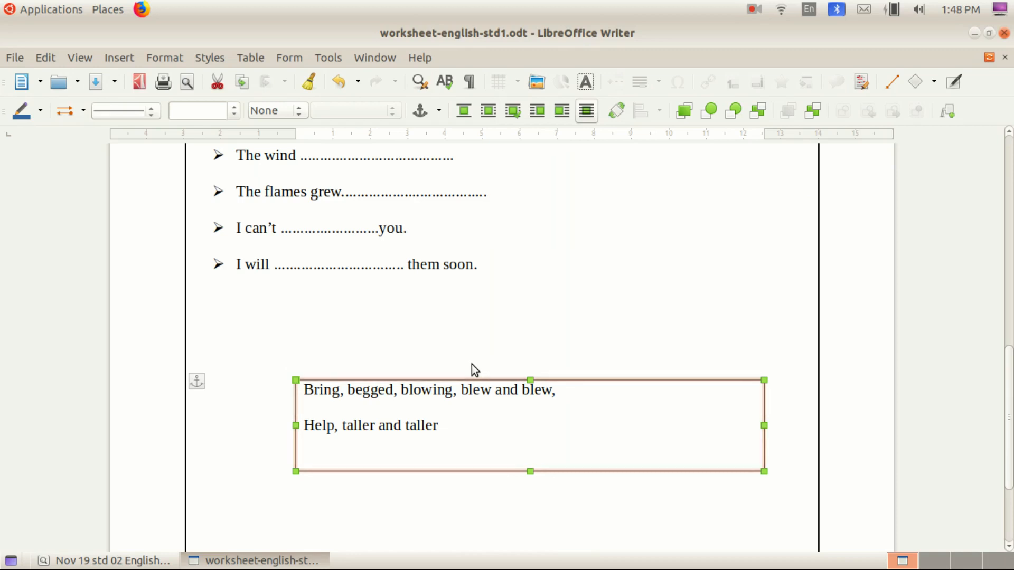
pyautogui.scroll(6, 475, 390)
pyautogui.scroll(10, 475, 389)
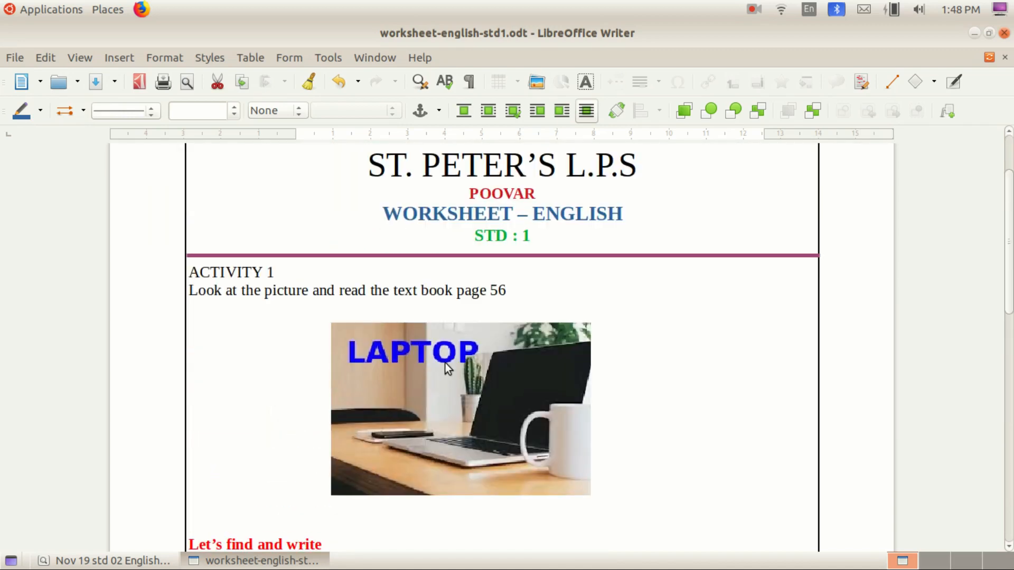
pyautogui.scroll(-5, 442, 361)
pyautogui.scroll(8, 442, 360)
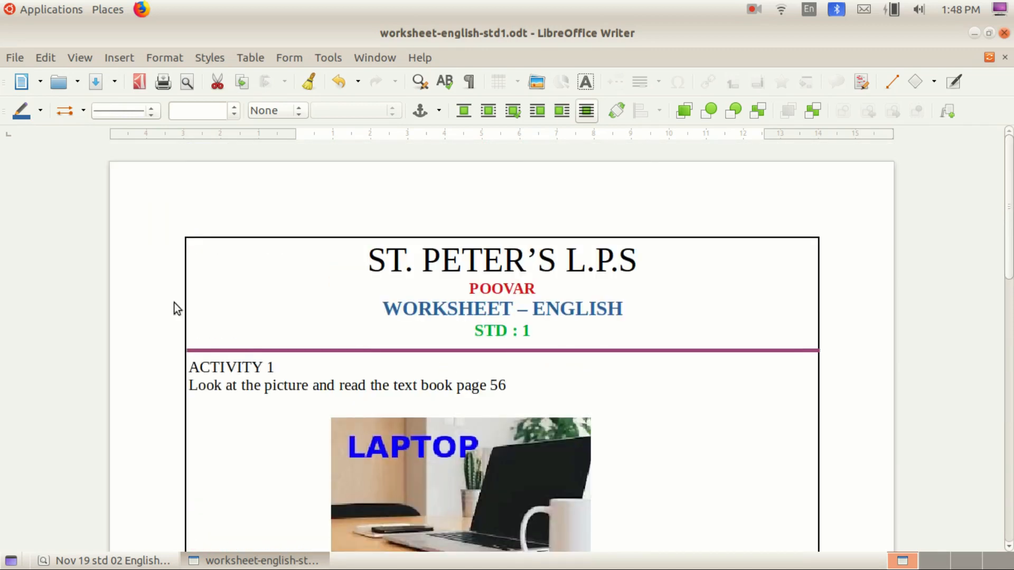
# - Export the worksheet as the PDF worksheet-english-std1 to the Desktop folder with the current PDF options and close the resulting preview
pyautogui.click(18, 58)
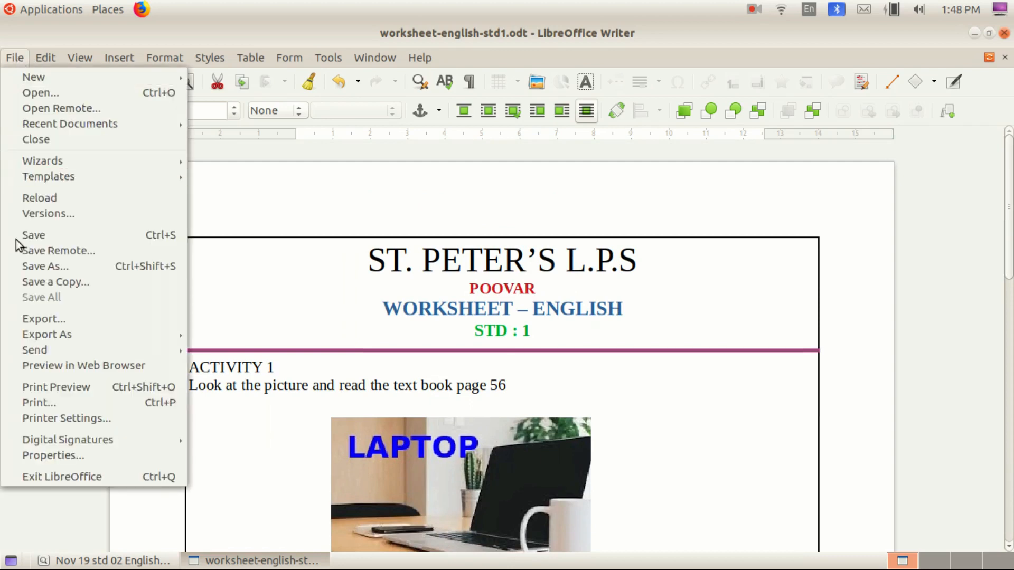
pyautogui.moveTo(44, 337)
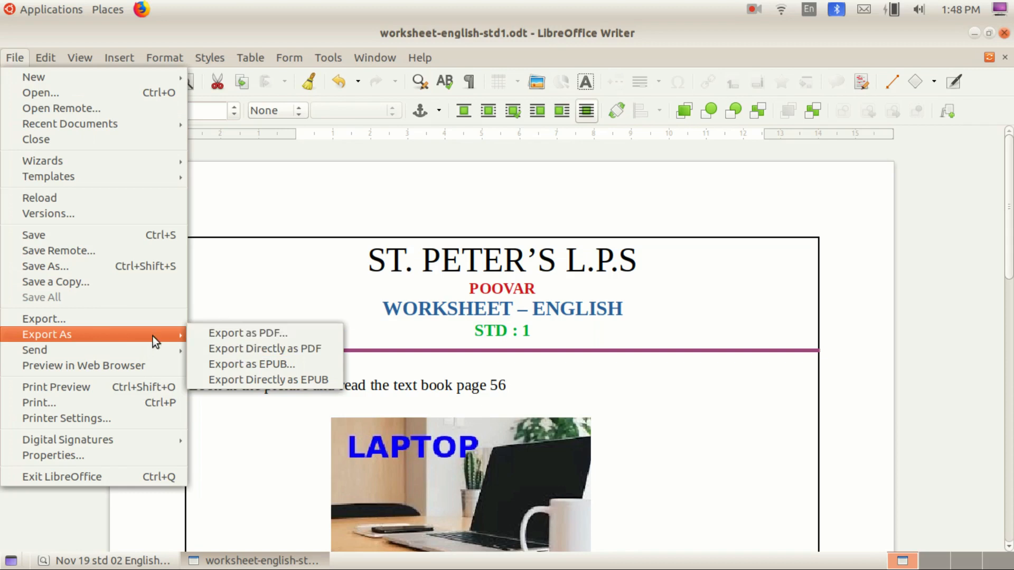
pyautogui.click(287, 332)
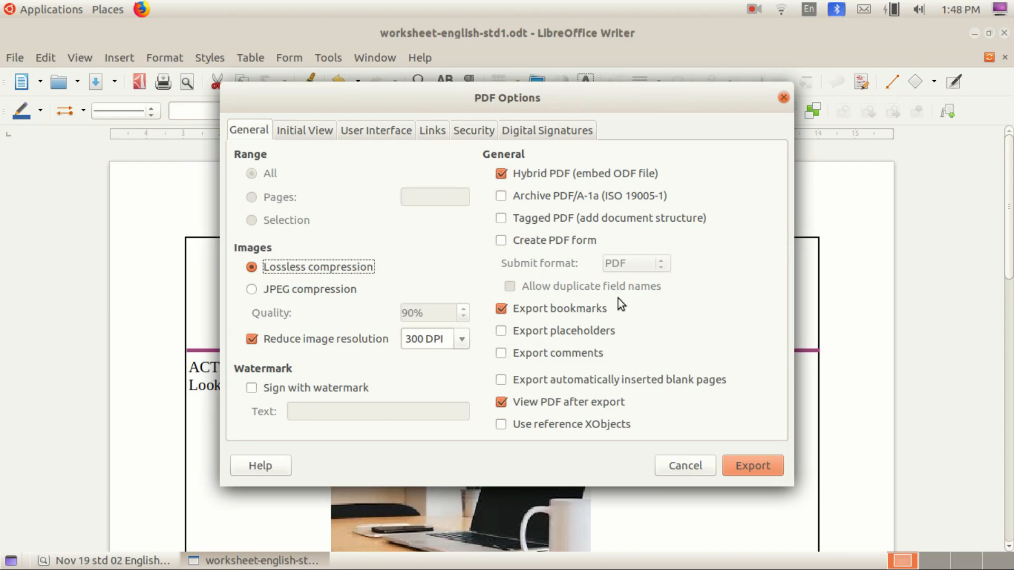
pyautogui.click(740, 469)
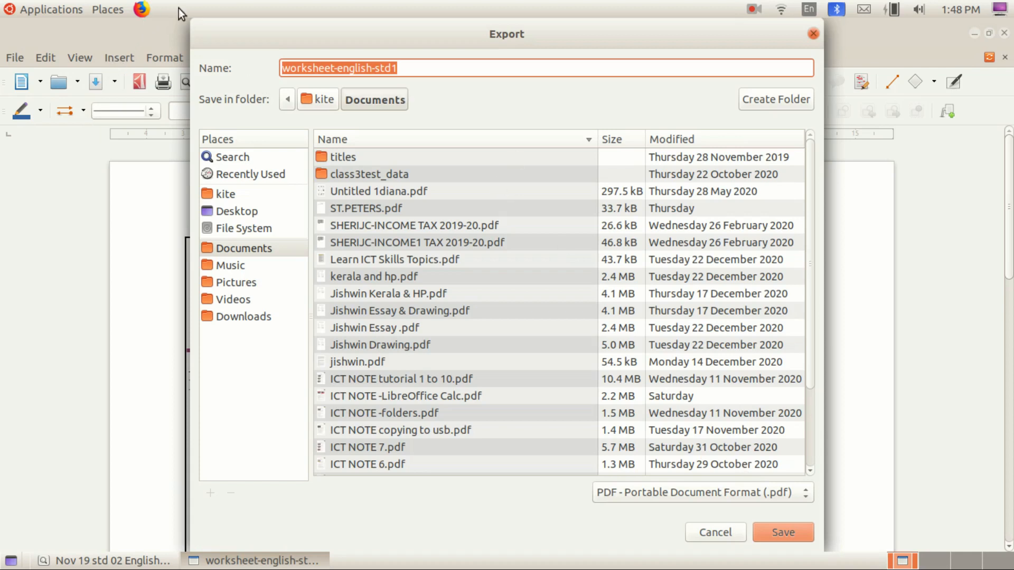
pyautogui.click(411, 68)
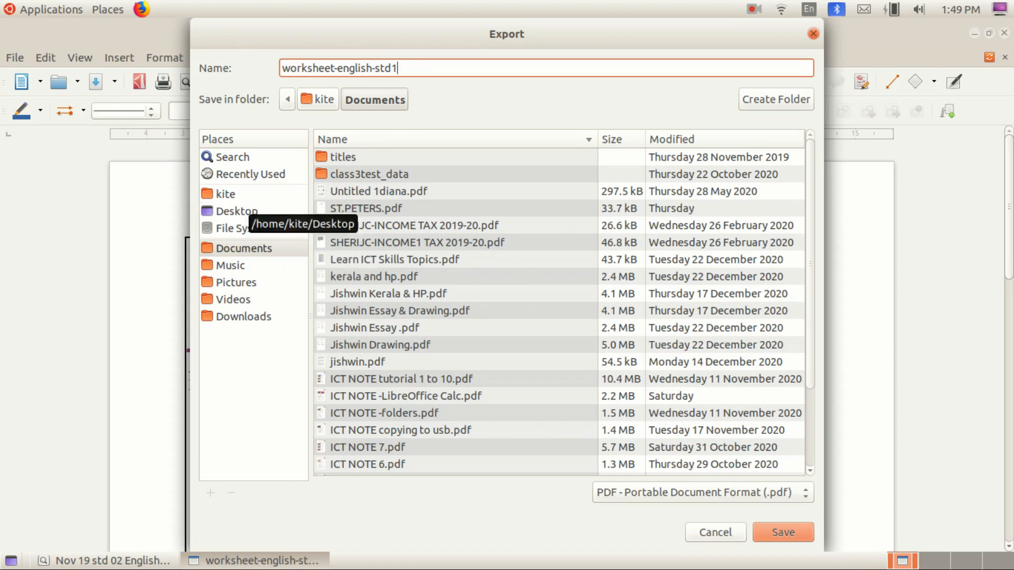
pyautogui.click(238, 212)
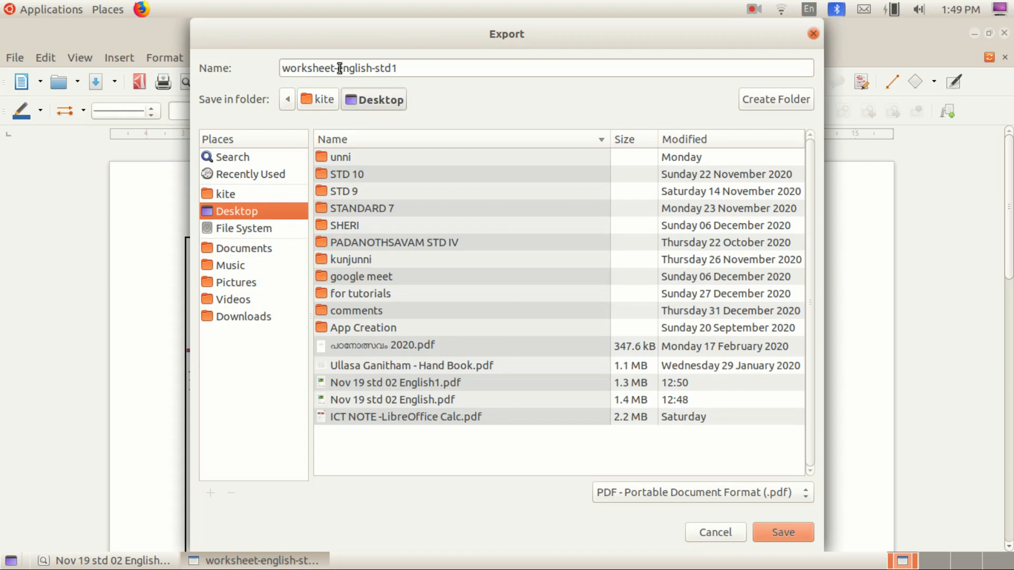
pyautogui.click(786, 531)
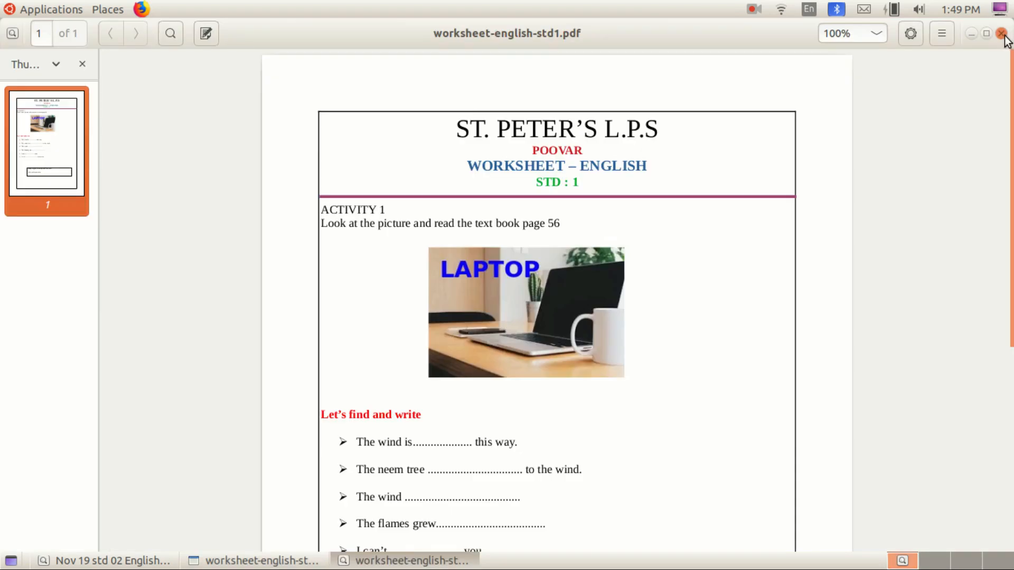
pyautogui.click(1003, 35)
# - Minimise the Writer window, open worksheet-english-std1.pdf from the desktop and look through its page
pyautogui.click(975, 31)
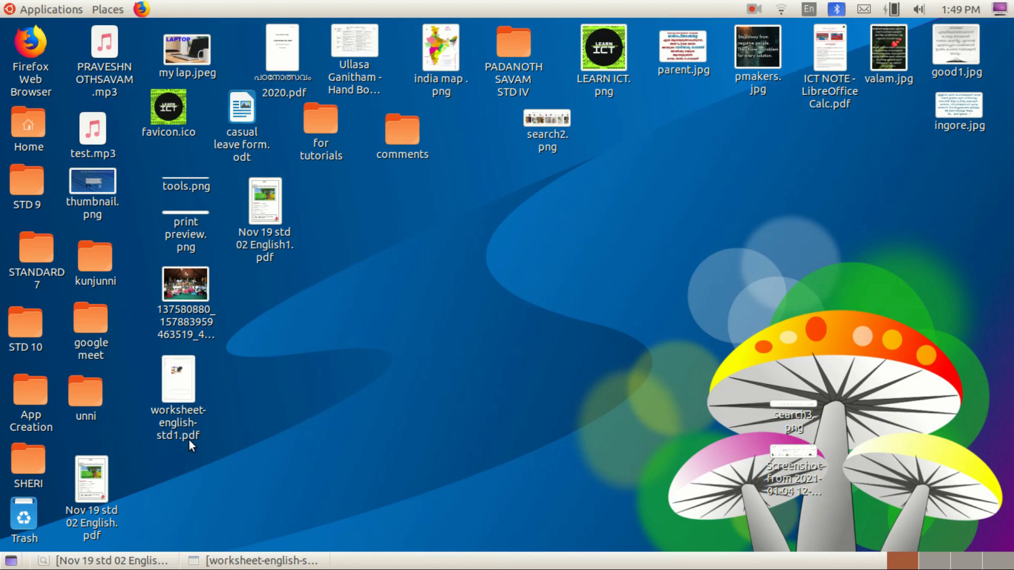
pyautogui.doubleClick(182, 382)
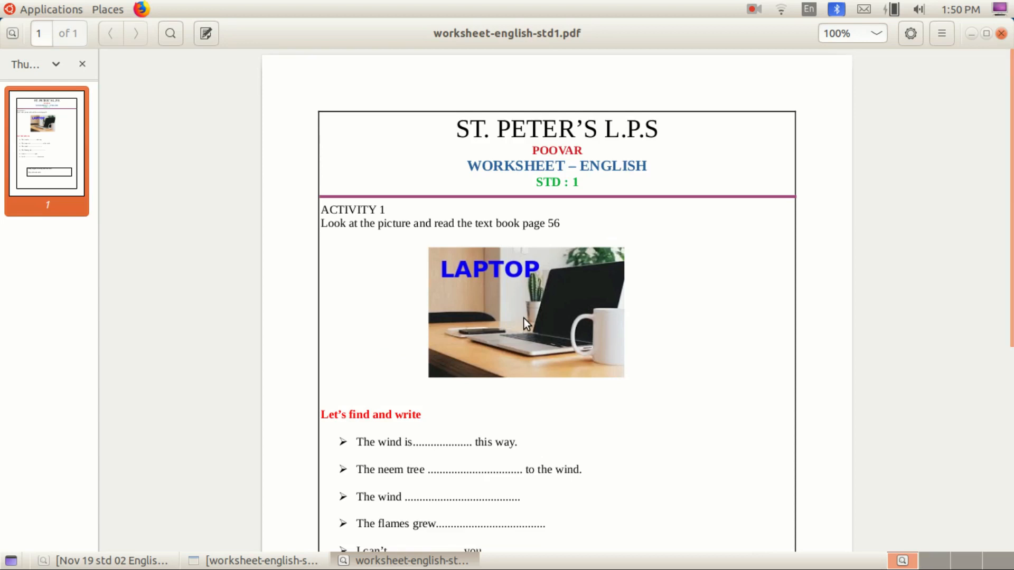
pyautogui.scroll(-3, 523, 318)
pyautogui.scroll(3, 521, 318)
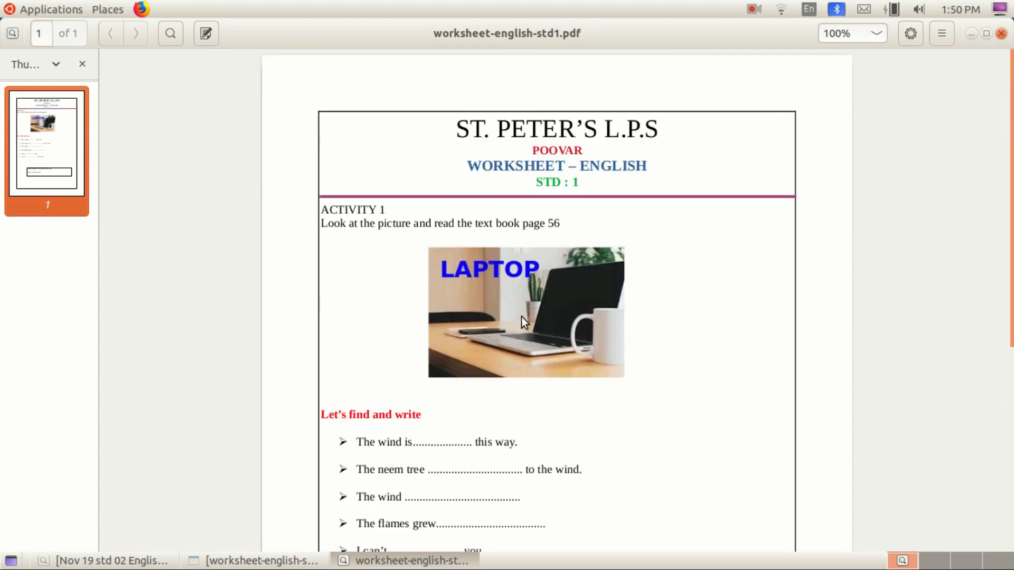